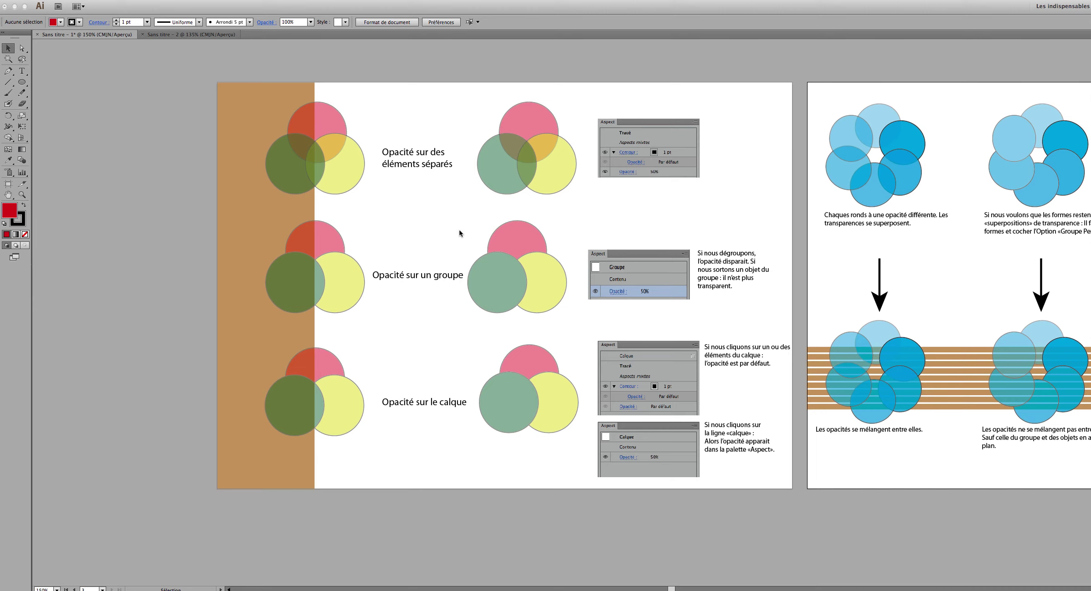
# Examine the opacity of the individual circles in the "Opacité sur des éléments séparés" examples.
pyautogui.click(426, 213)
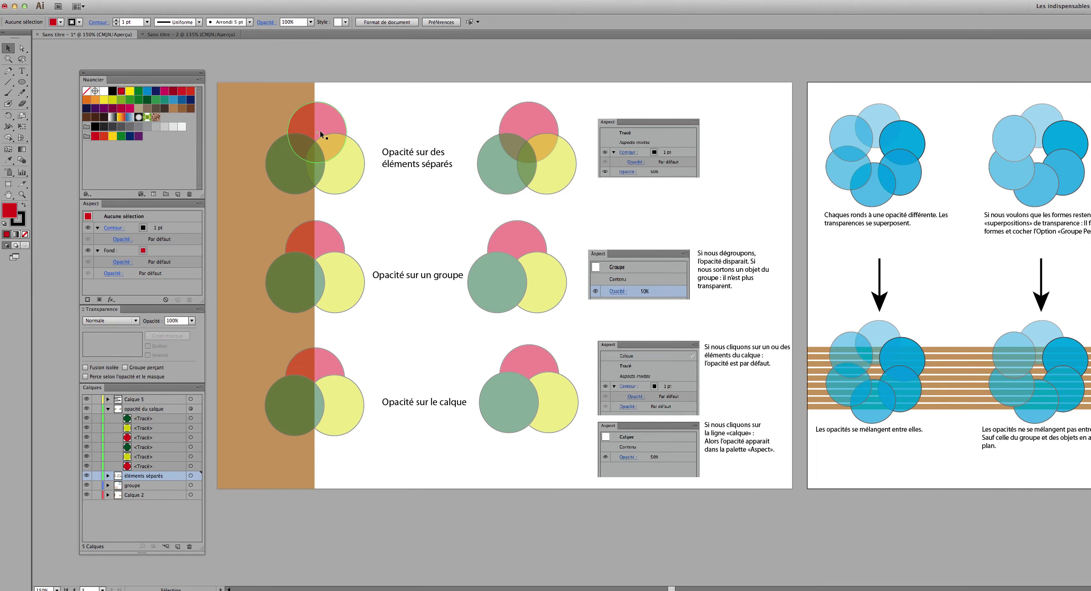
pyautogui.click(336, 128)
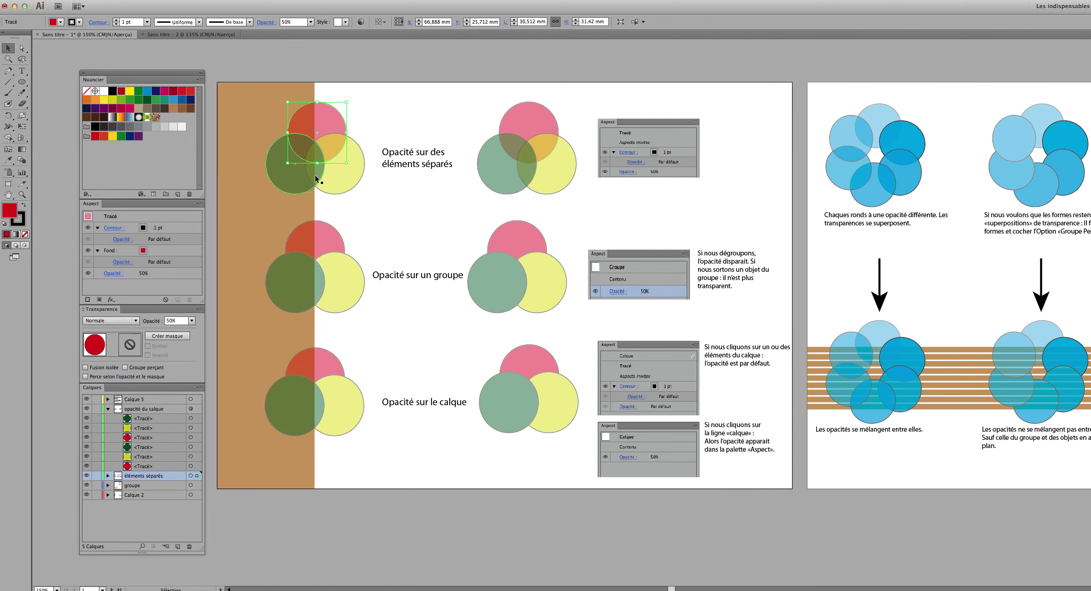
pyautogui.click(551, 168)
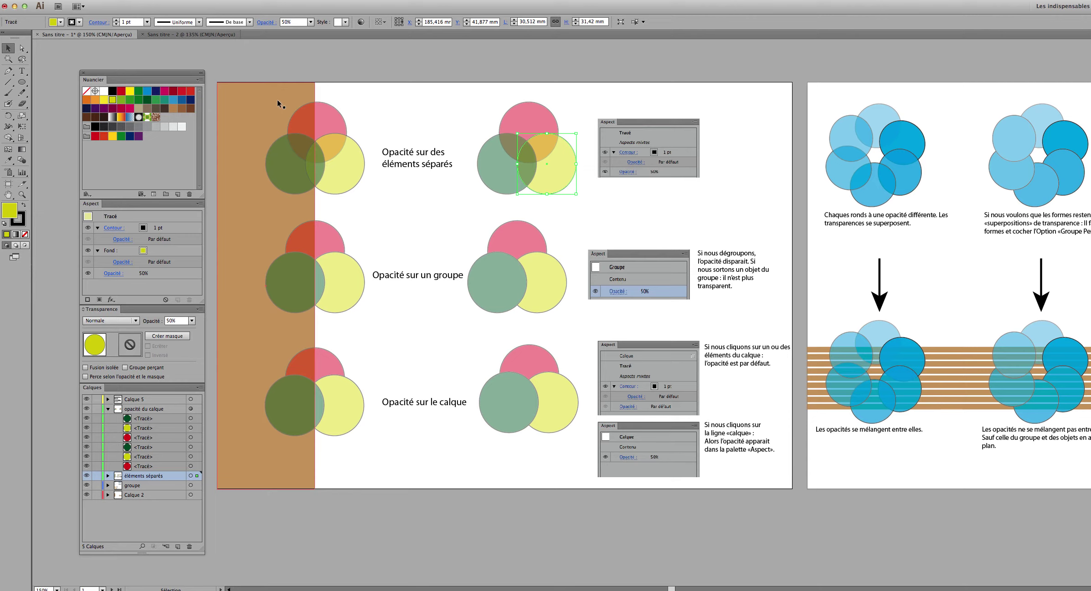
pyautogui.click(460, 102)
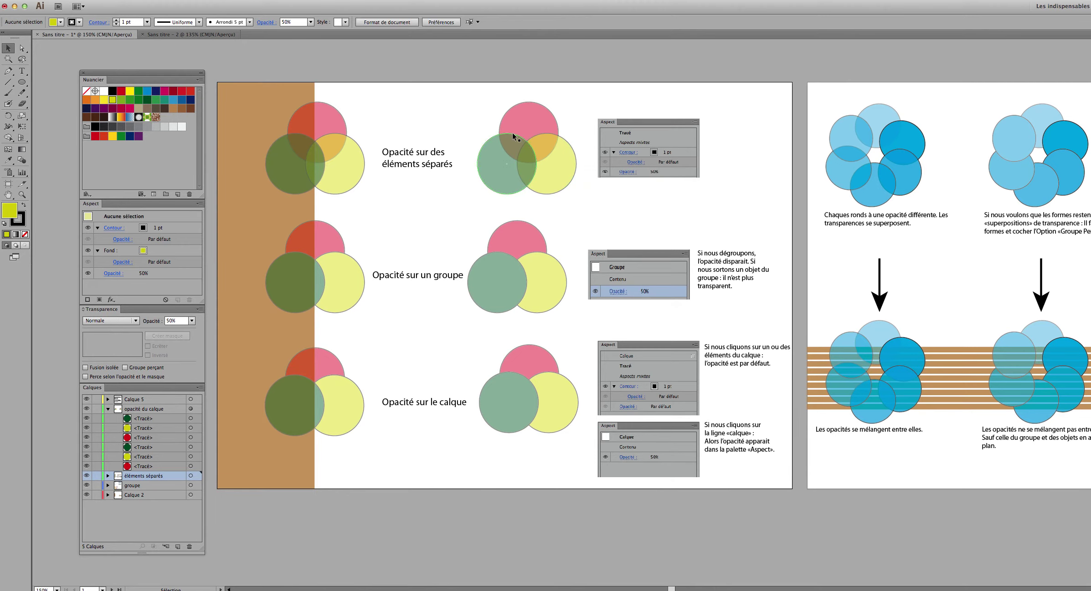
pyautogui.click(528, 118)
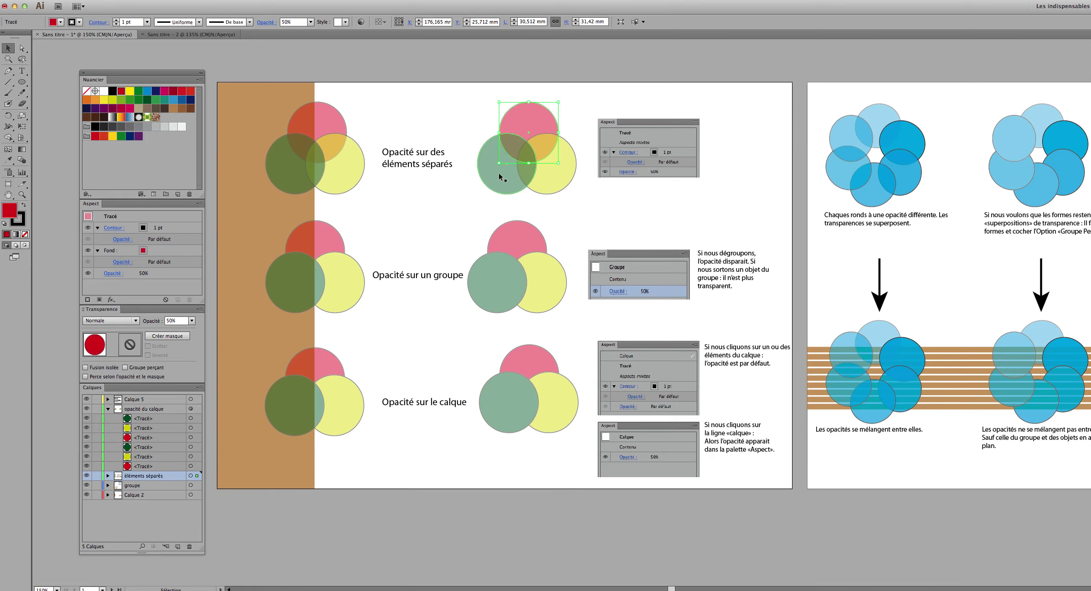
pyautogui.click(511, 177)
pyautogui.click(551, 176)
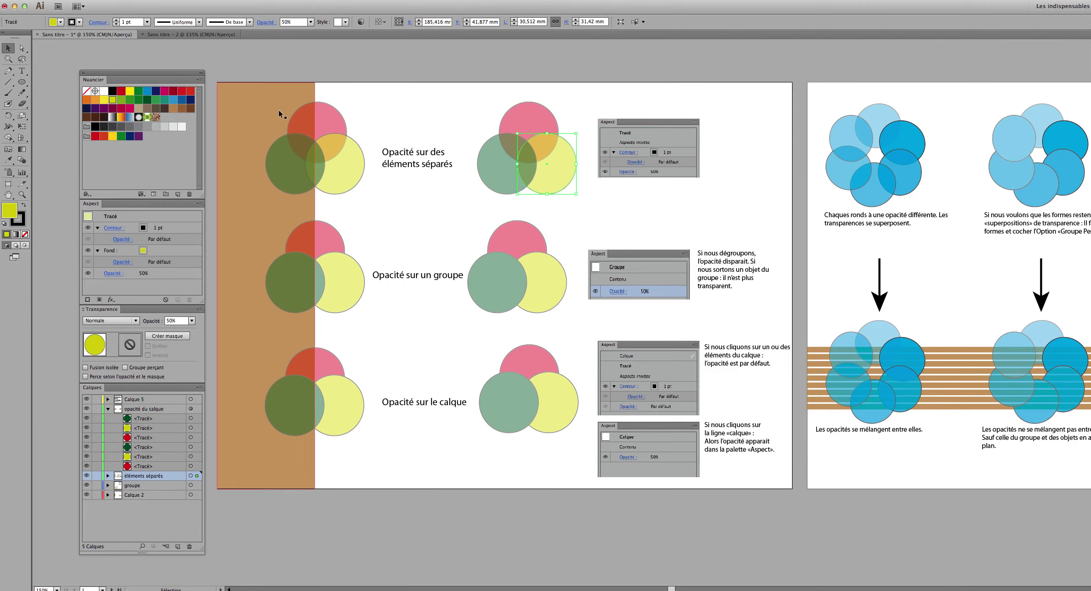
pyautogui.click(391, 206)
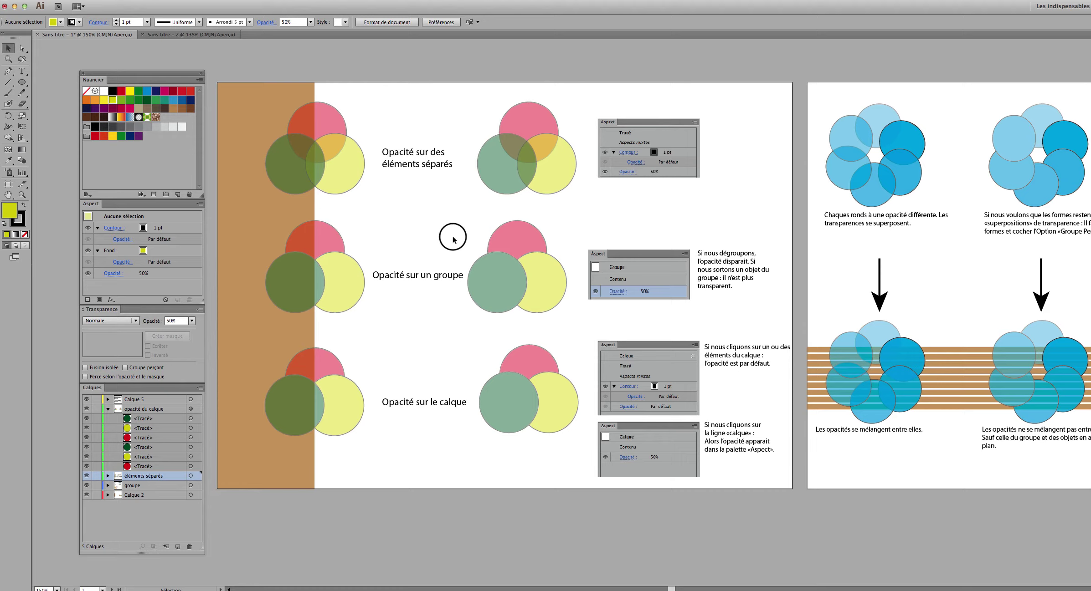
# Examine the appearance attributes of the grouped circles in the "Opacité sur un groupe" example.
pyautogui.click(495, 272)
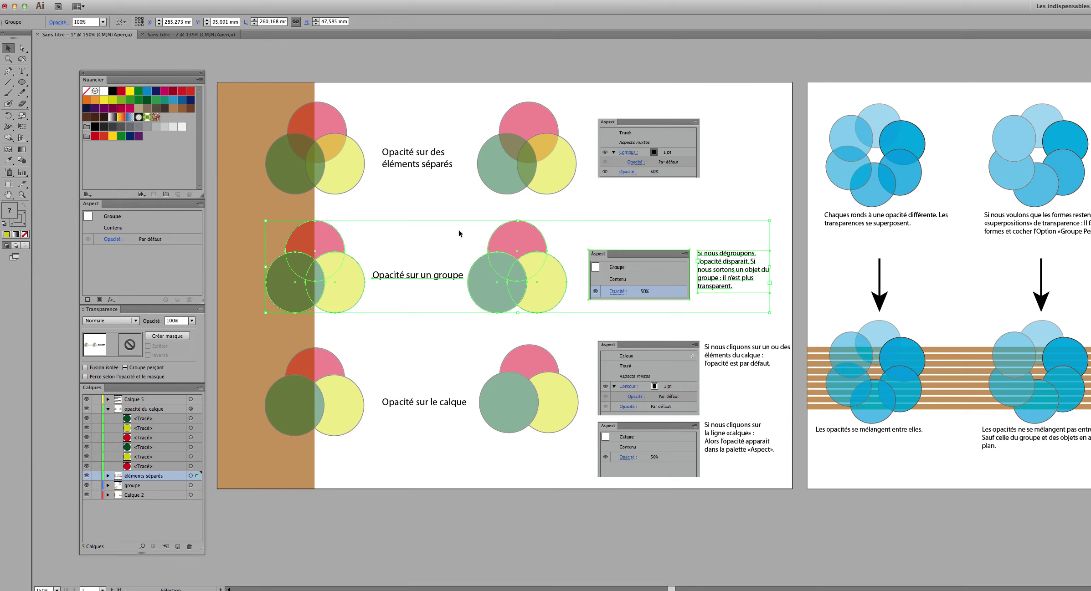
pyautogui.click(434, 207)
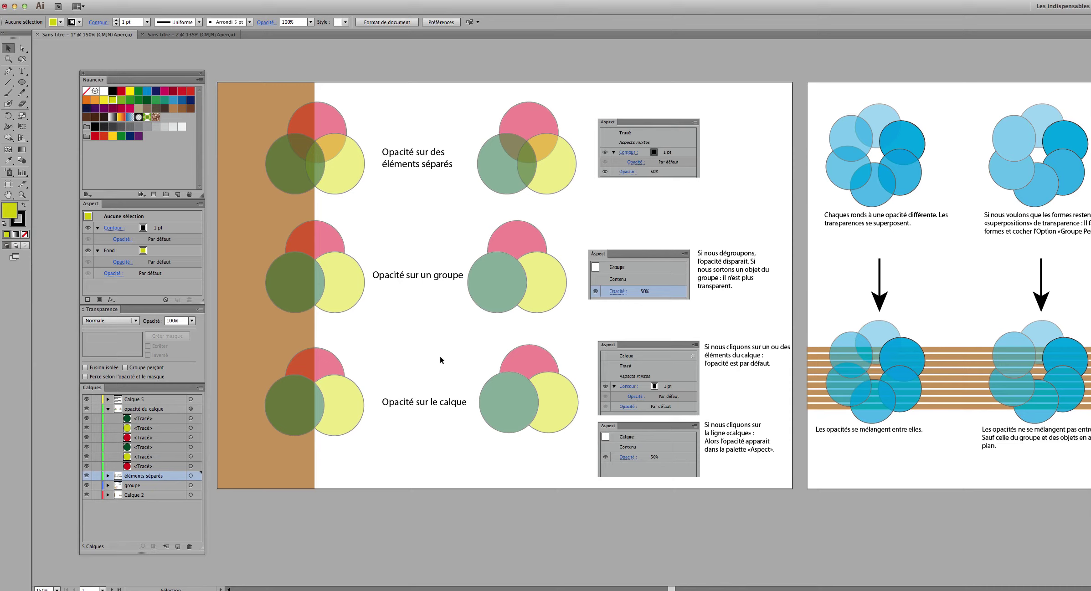
# Examine the opacity of the circles in the "Opacité sur le calque" example and of the brown background rectangle.
pyautogui.click(533, 363)
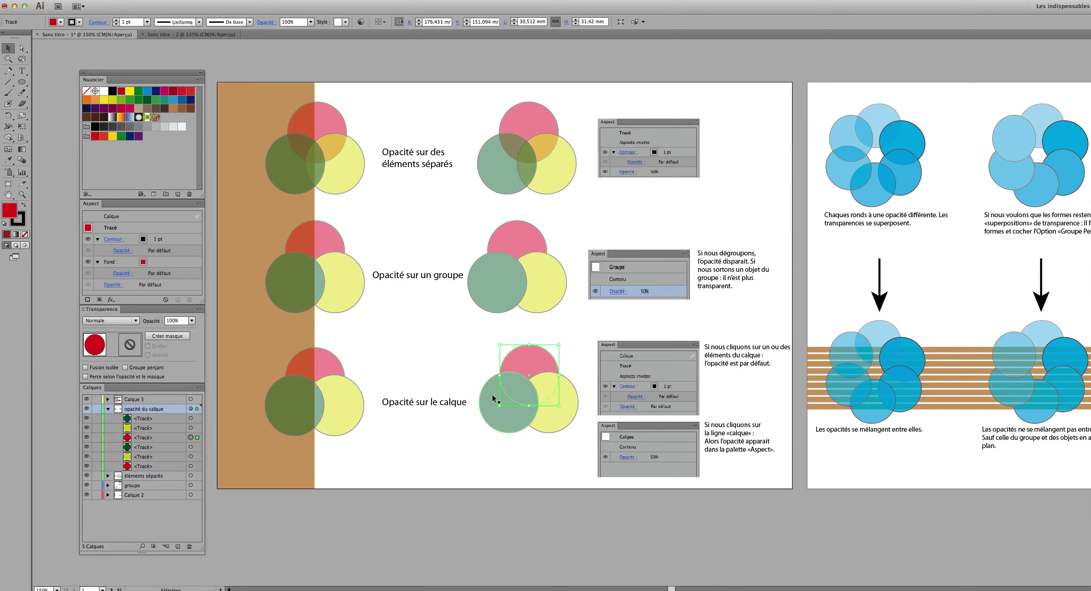
pyautogui.click(472, 371)
pyautogui.click(510, 388)
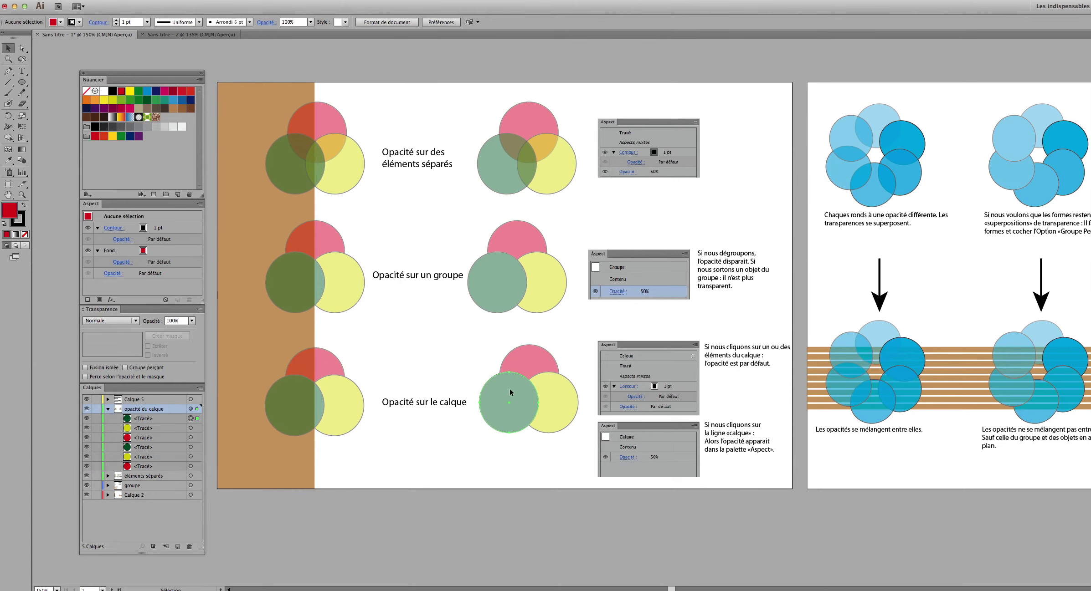
pyautogui.click(537, 360)
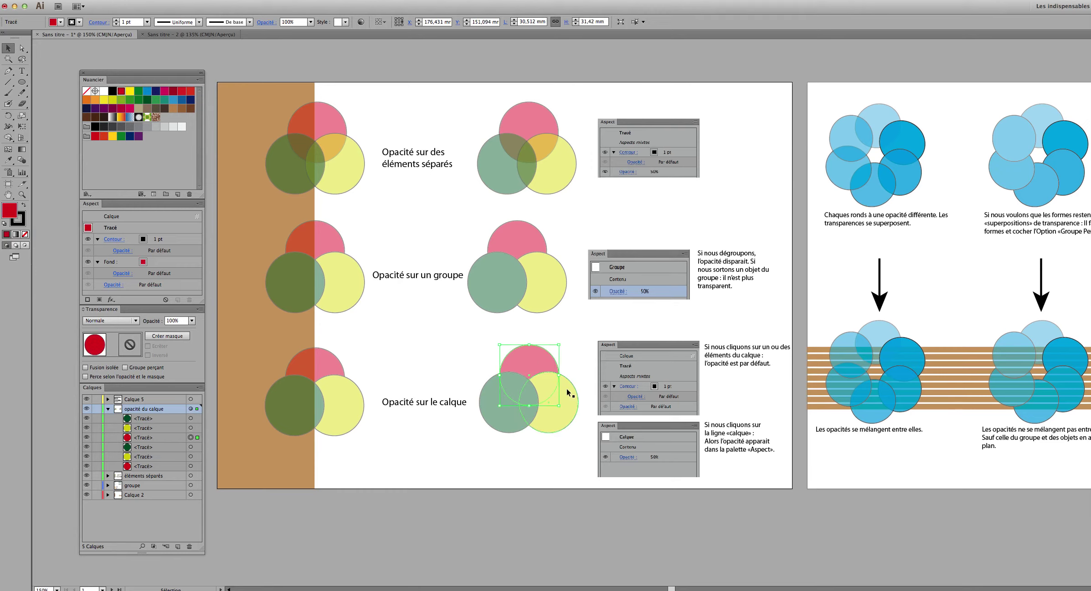
pyautogui.click(566, 388)
pyautogui.click(583, 371)
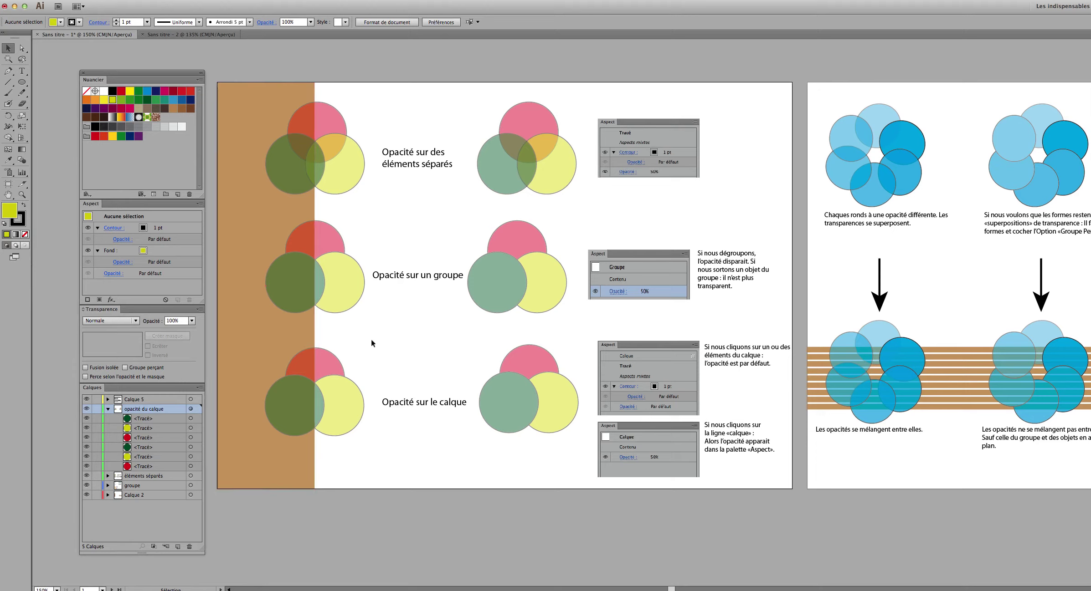
pyautogui.click(293, 336)
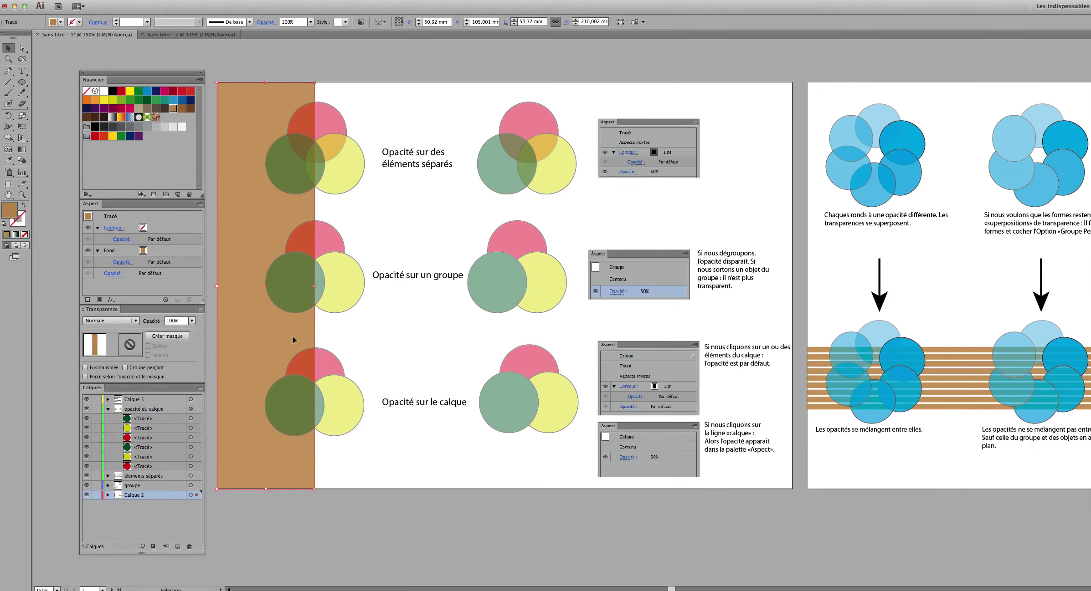
pyautogui.click(362, 347)
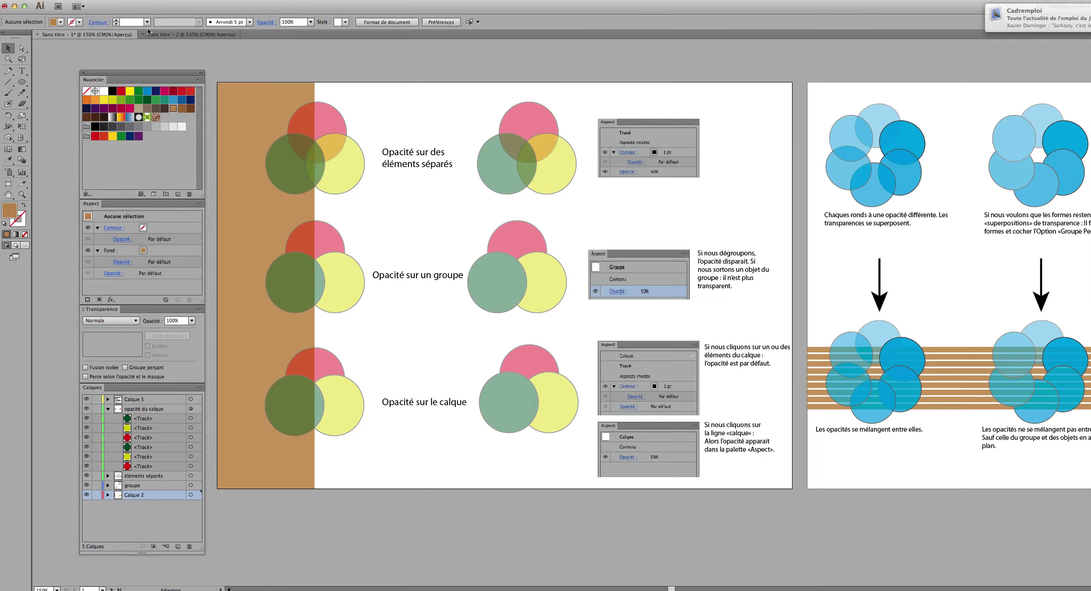
# Switch to the document "Sans titre - 2" and draw a circle about 51 mm in diameter near the page's upper-left corner.
pyautogui.click(188, 35)
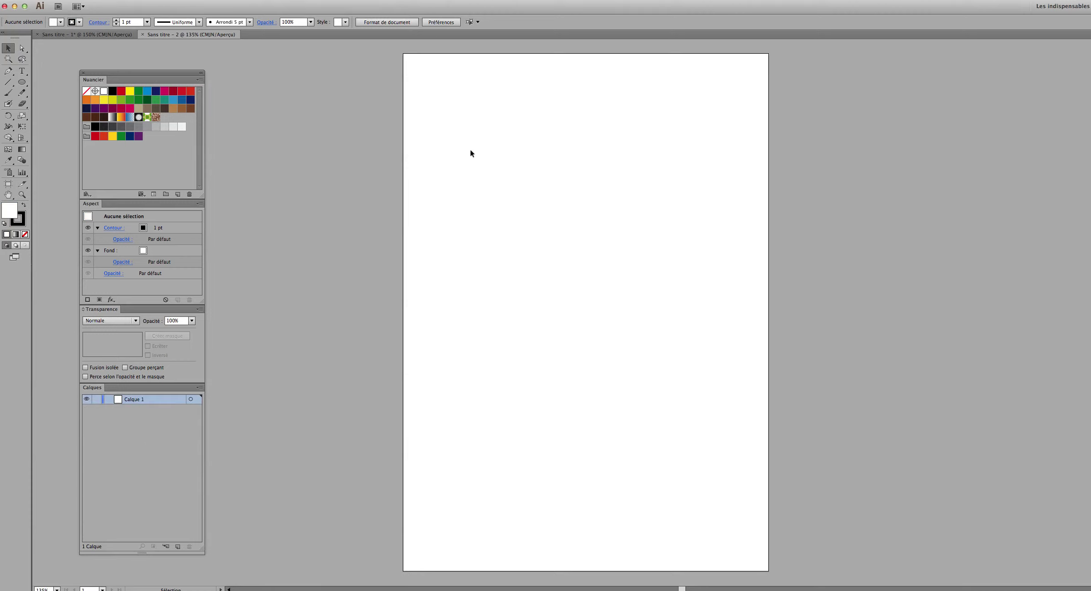
pyautogui.click(21, 82)
pyautogui.moveTo(430, 104); pyautogui.dragTo(519, 194)
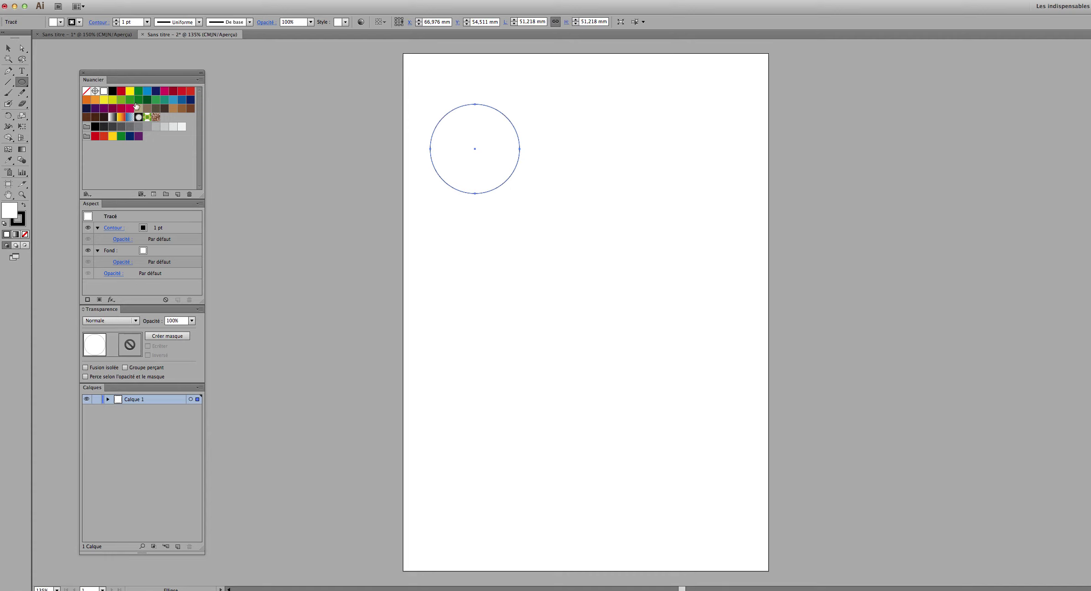
# Fill the circle with yellow and remove its stroke.
pyautogui.click(130, 90)
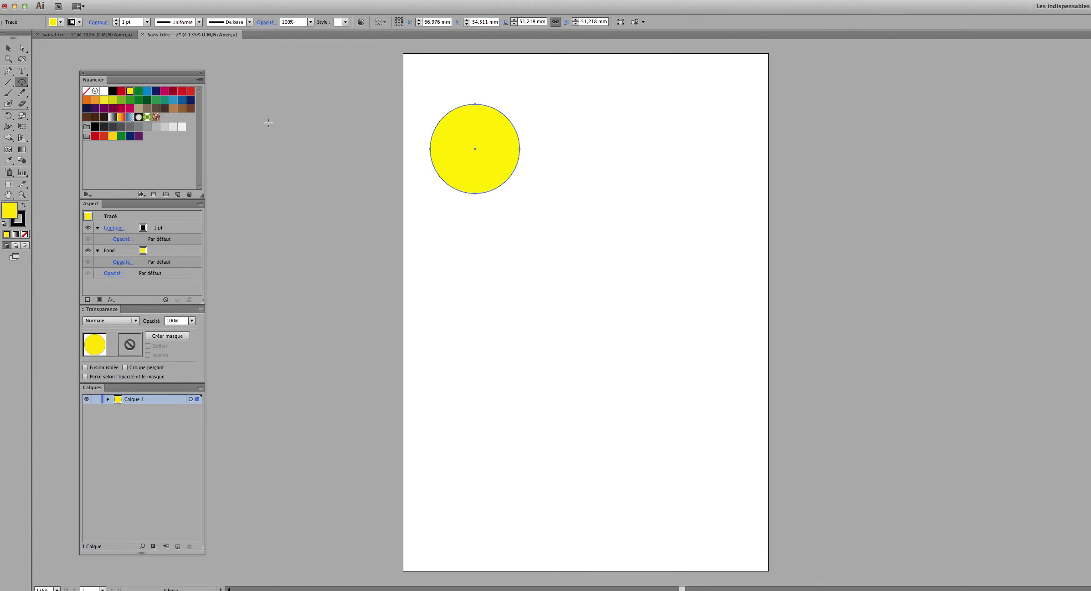
pyautogui.click(24, 223)
pyautogui.click(26, 235)
pyautogui.click(10, 211)
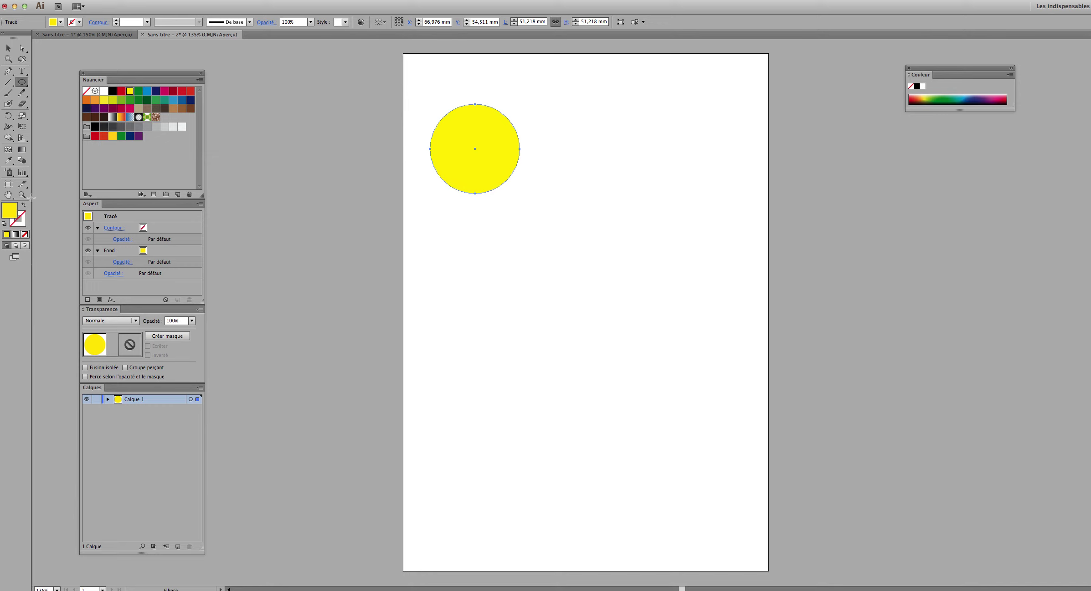
# Shrink the yellow circle to about 33 mm and duplicate it into a cluster of three overlapping circles.
pyautogui.press('v')
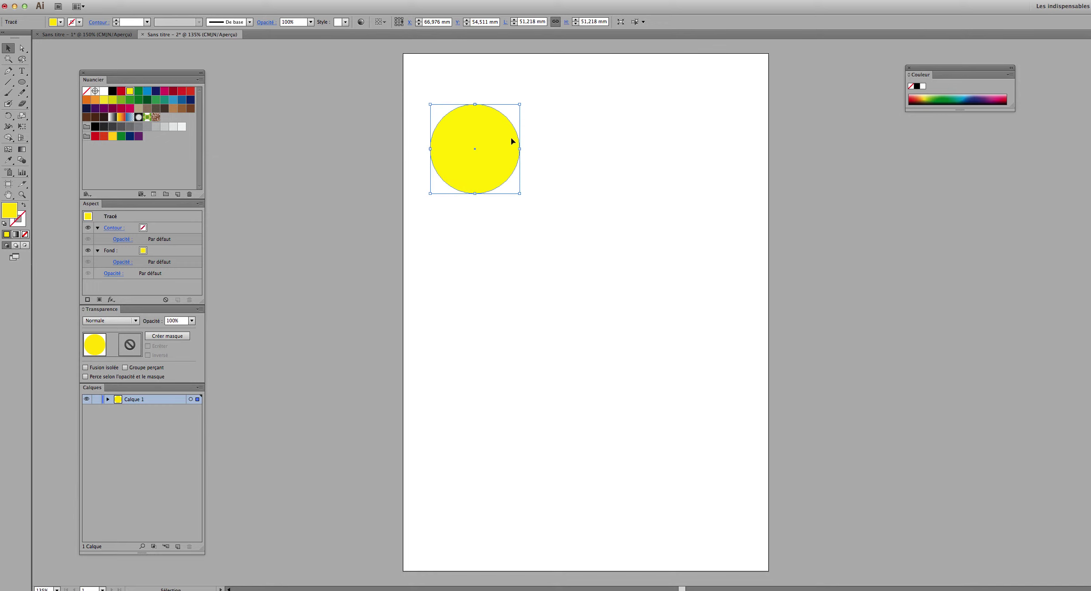
pyautogui.moveTo(520, 194)
pyautogui.mouseDown()
pyautogui.moveTo(488, 162)
pyautogui.moveTo(518, 139)
pyautogui.moveTo(494, 136)
pyautogui.moveTo(475, 170)
pyautogui.moveTo(514, 176)
pyautogui.mouseUp()
pyautogui.click(532, 156)
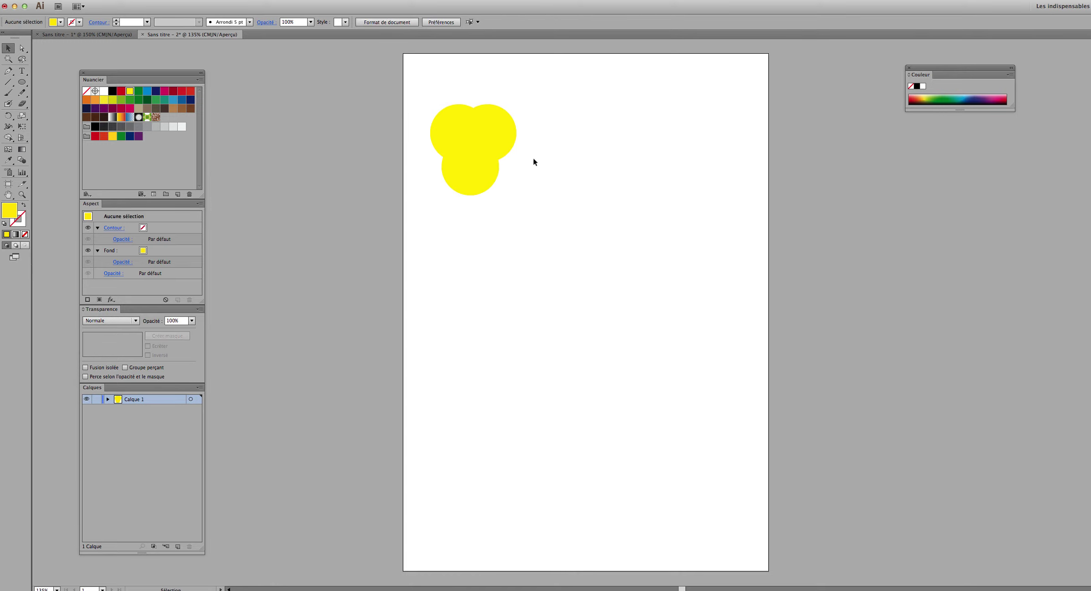
# Fill the upper-right circle with dark blue and the lower circle with magenta.
pyautogui.click(502, 126)
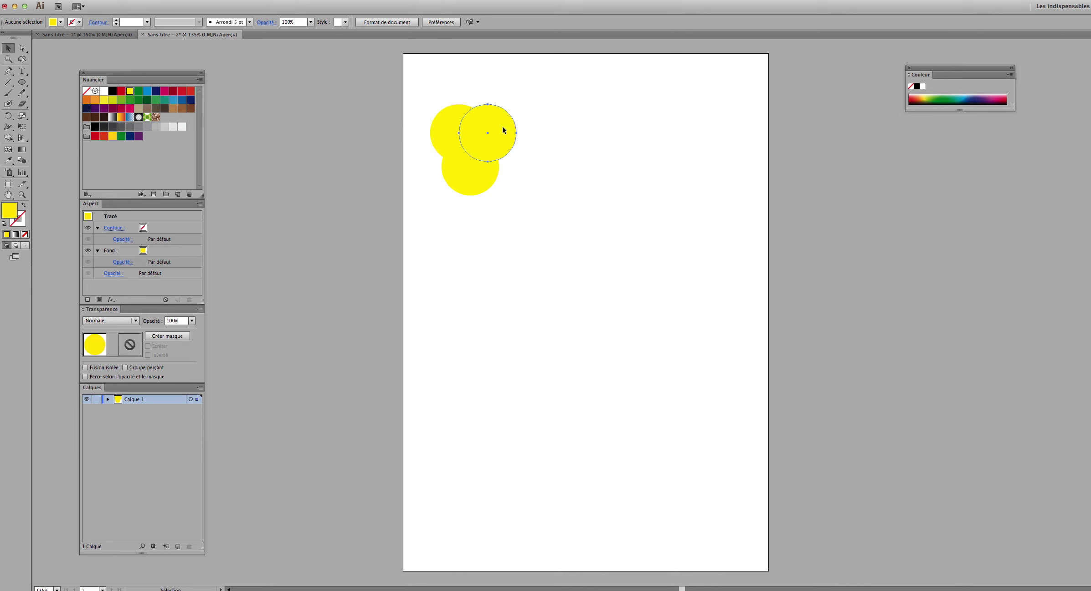
pyautogui.click(156, 92)
pyautogui.click(448, 168)
pyautogui.click(163, 92)
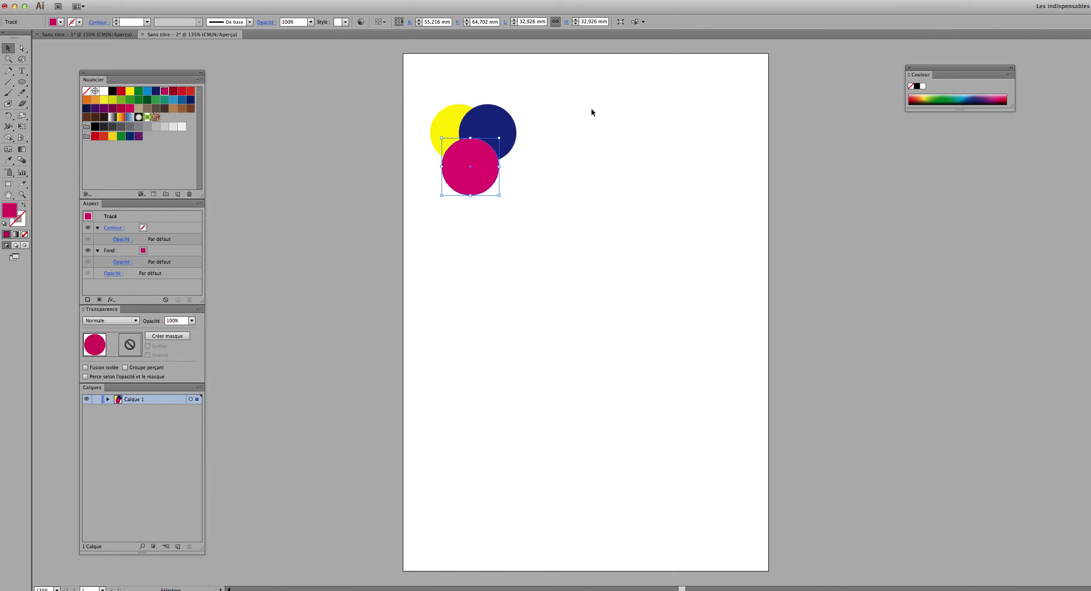
pyautogui.click(591, 109)
# Select all three circles and set their opacity to 40%.
pyautogui.moveTo(425, 87); pyautogui.dragTo(535, 202)
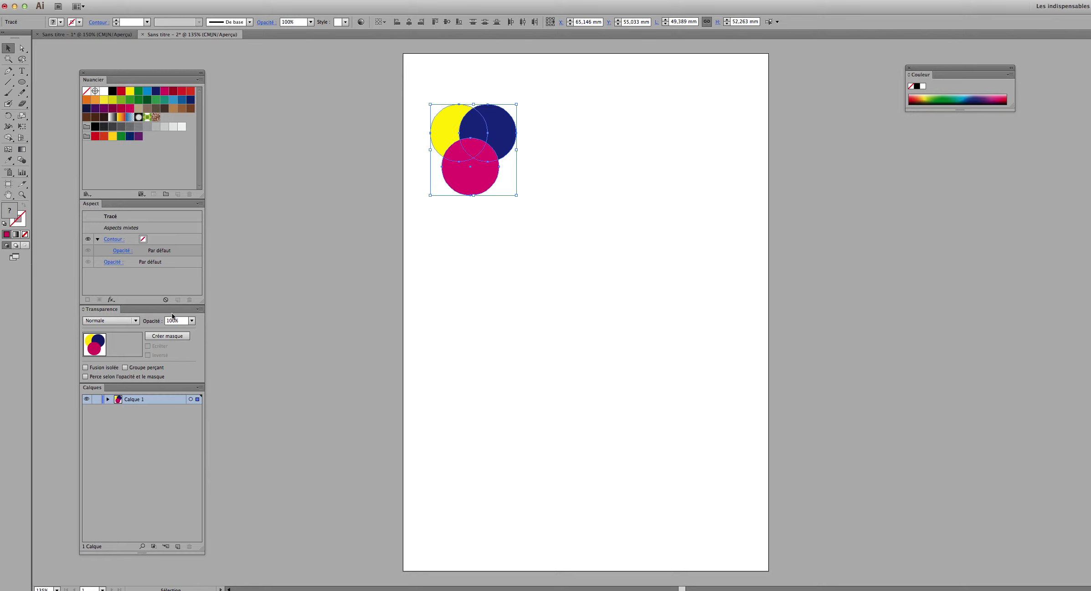
pyautogui.click(192, 321)
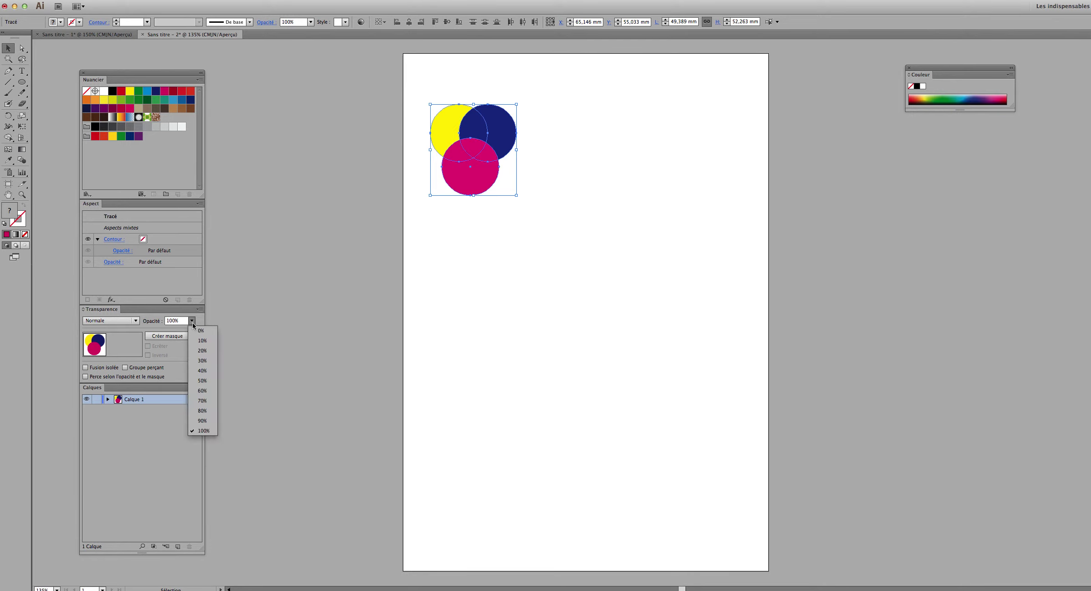
pyautogui.click(204, 373)
pyautogui.click(467, 328)
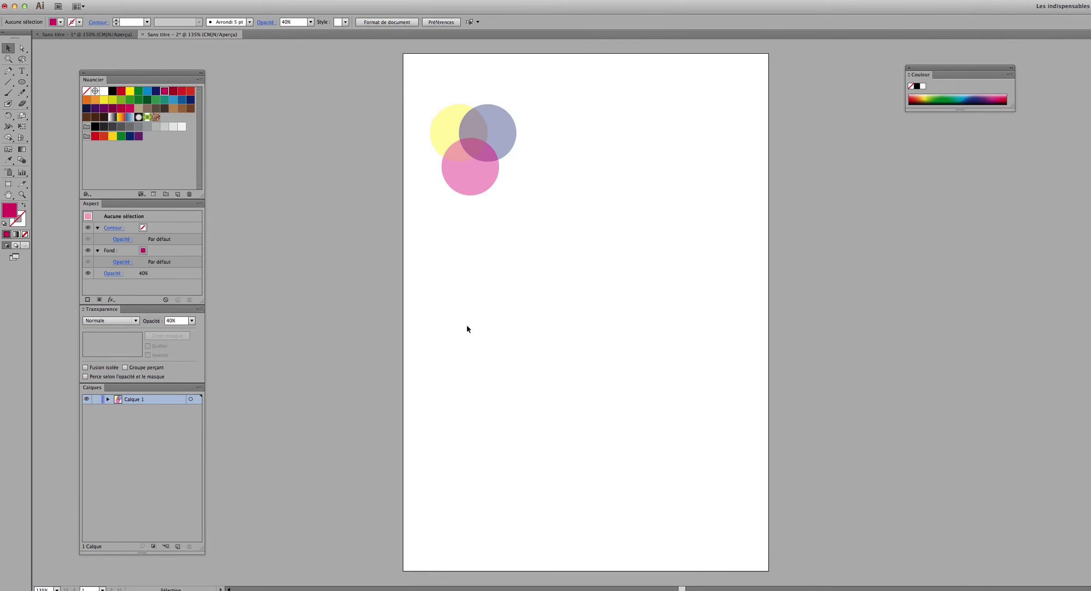
# Examine the individual circles and how their transparent areas overlap.
pyautogui.click(448, 126)
pyautogui.click(508, 126)
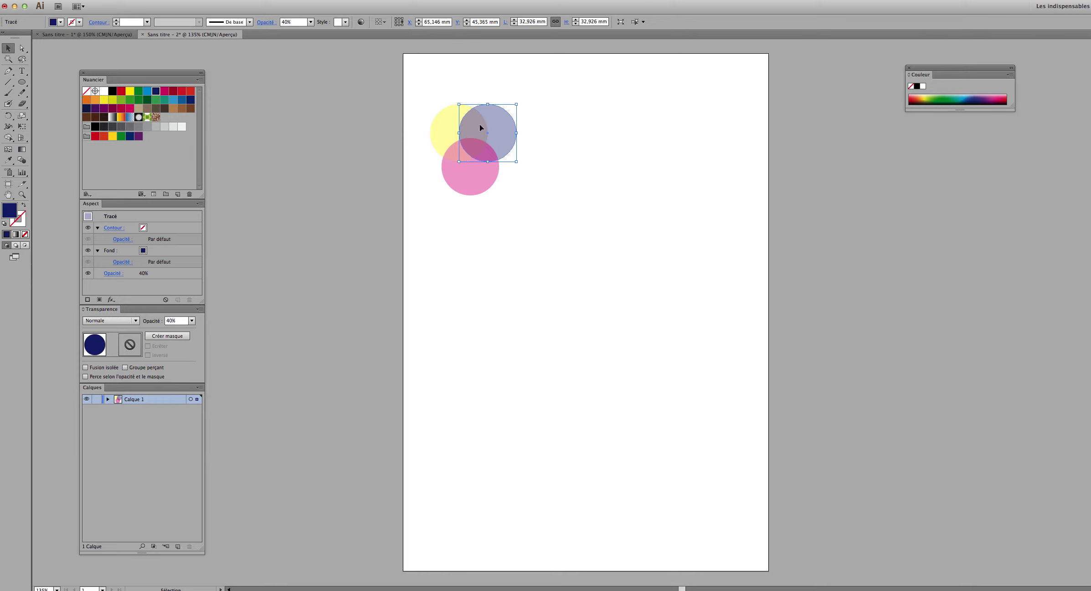
pyautogui.click(442, 90)
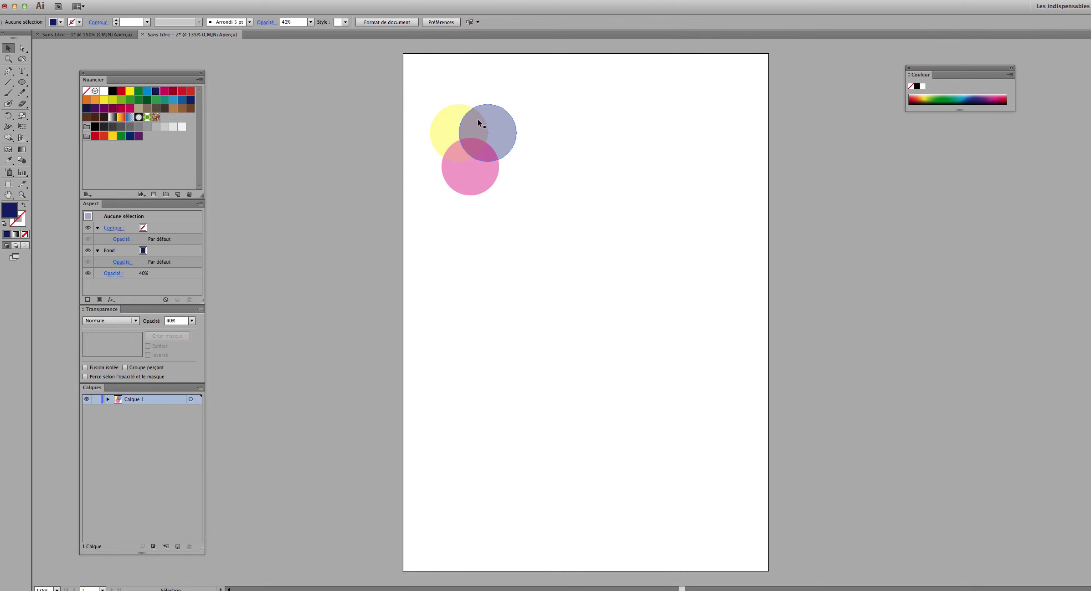
pyautogui.click(478, 123)
pyautogui.click(537, 168)
# Restore the opacity of all three circles to 100%.
pyautogui.moveTo(429, 92); pyautogui.dragTo(523, 200)
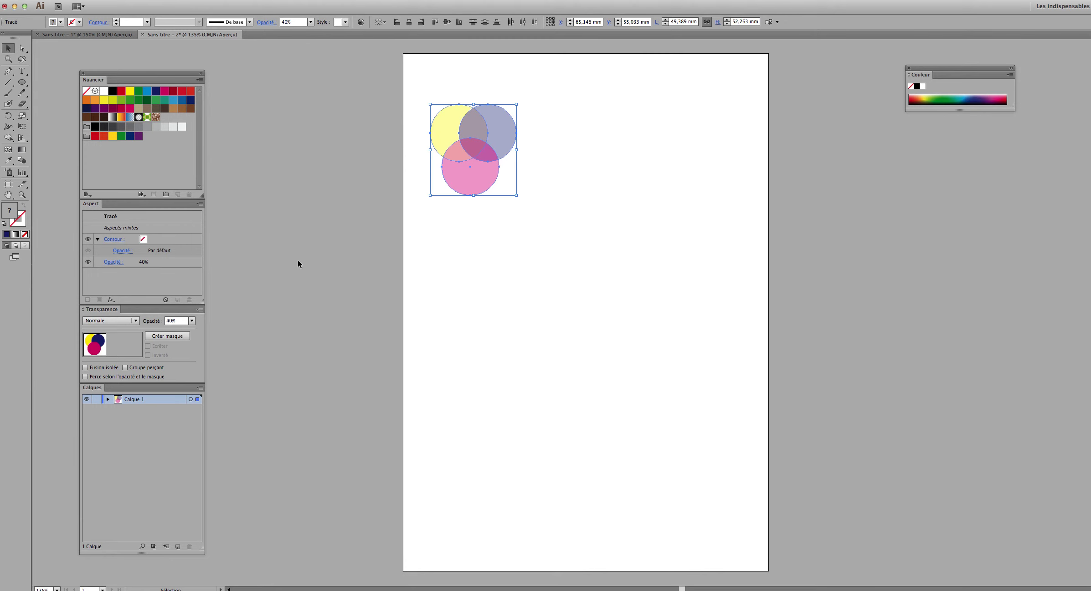
pyautogui.click(192, 321)
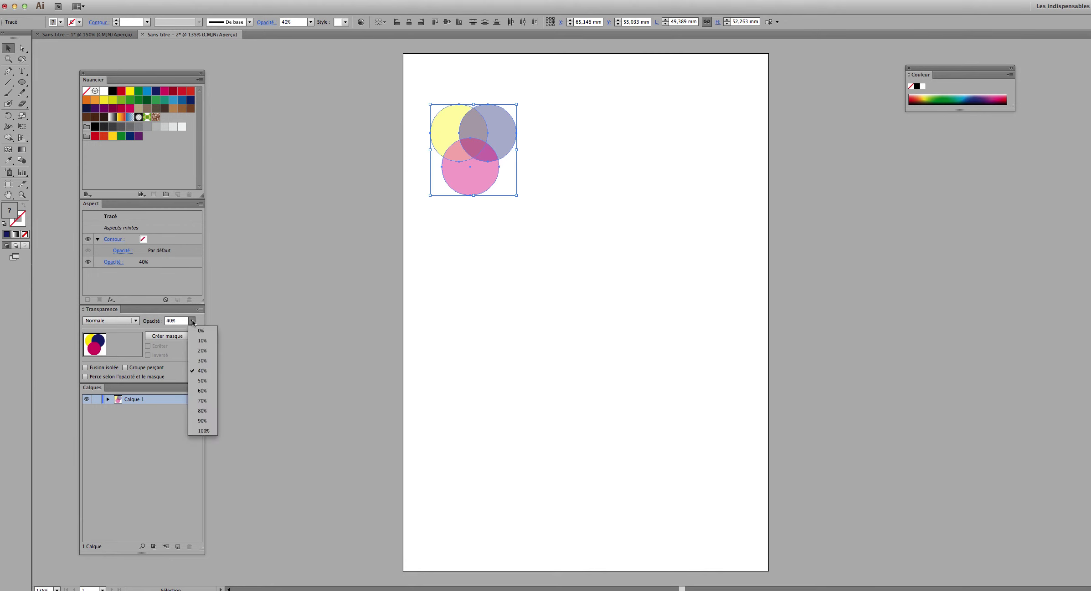
pyautogui.click(204, 431)
pyautogui.click(368, 234)
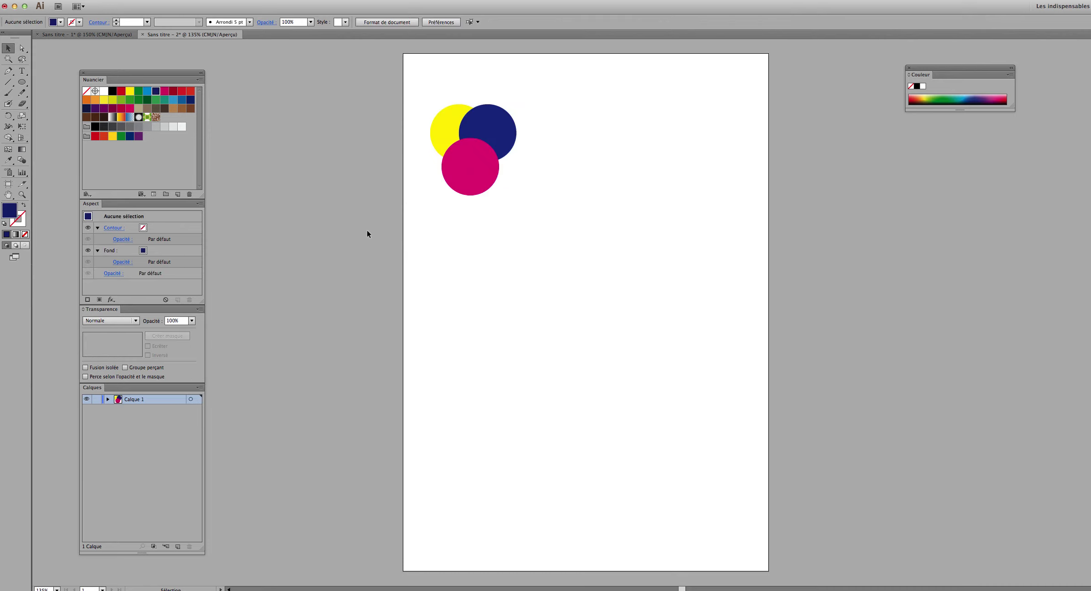
# Set the overall opacity of the three circles to 40% through their appearance attributes.
pyautogui.moveTo(432, 102); pyautogui.dragTo(526, 216)
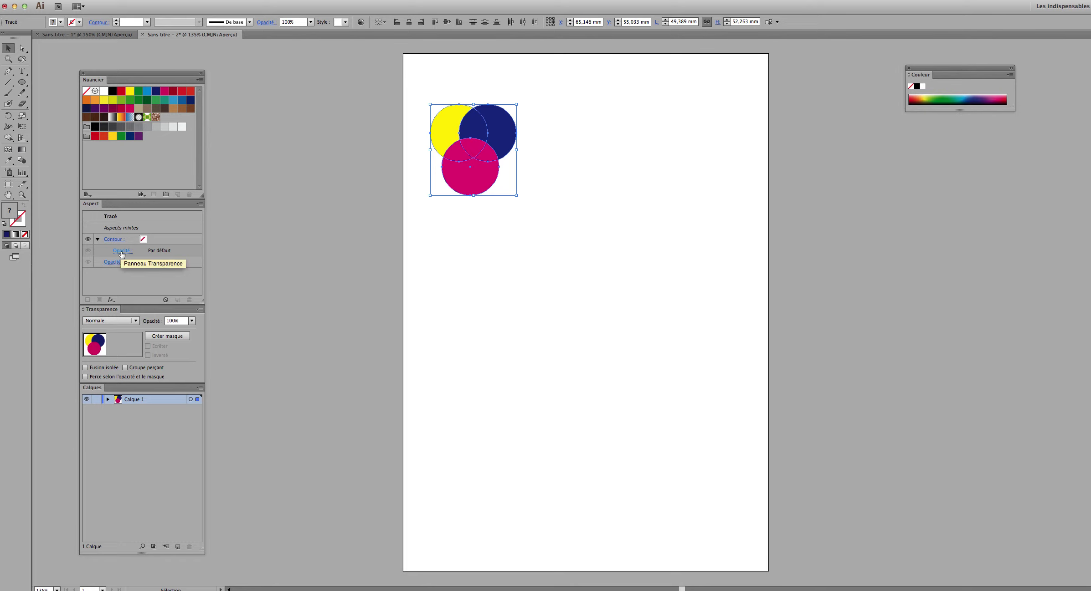
pyautogui.click(112, 262)
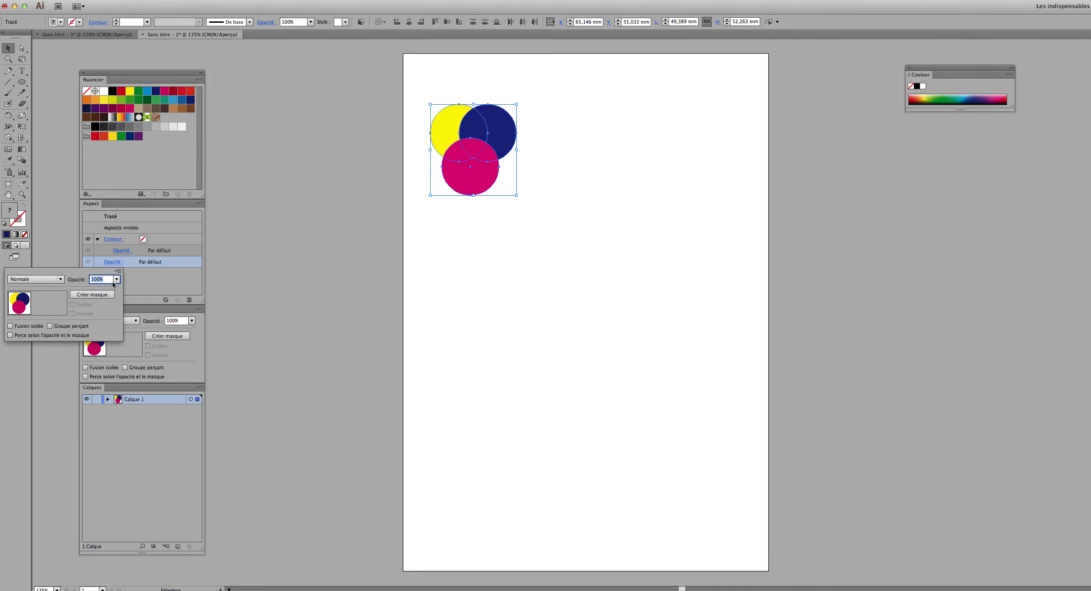
pyautogui.click(114, 281)
pyautogui.click(130, 331)
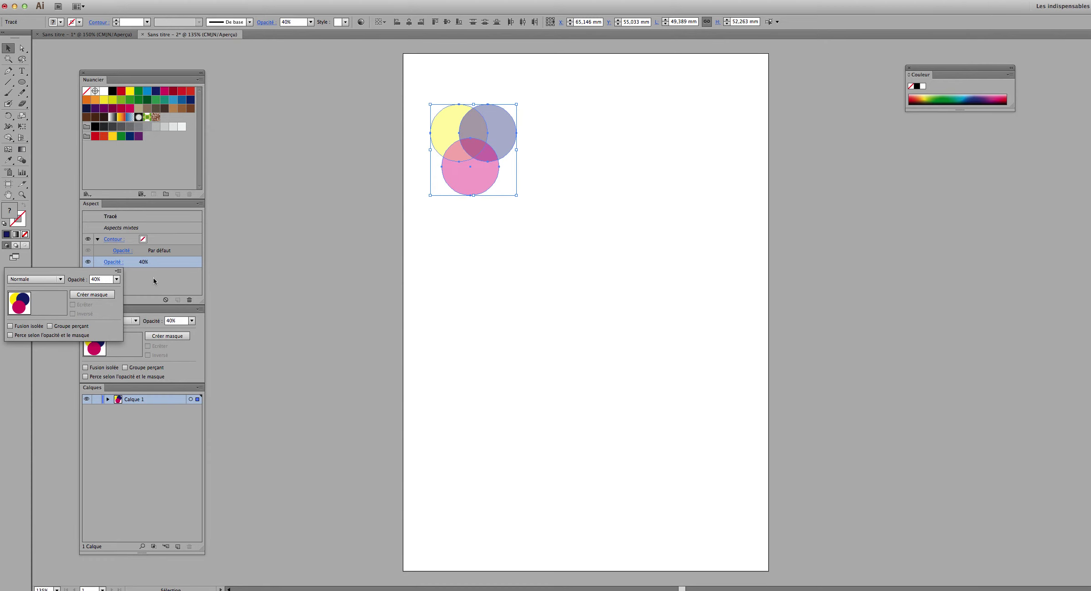
# Restore the overall opacity of the three circles to 100% and deselect them.
pyautogui.click(117, 279)
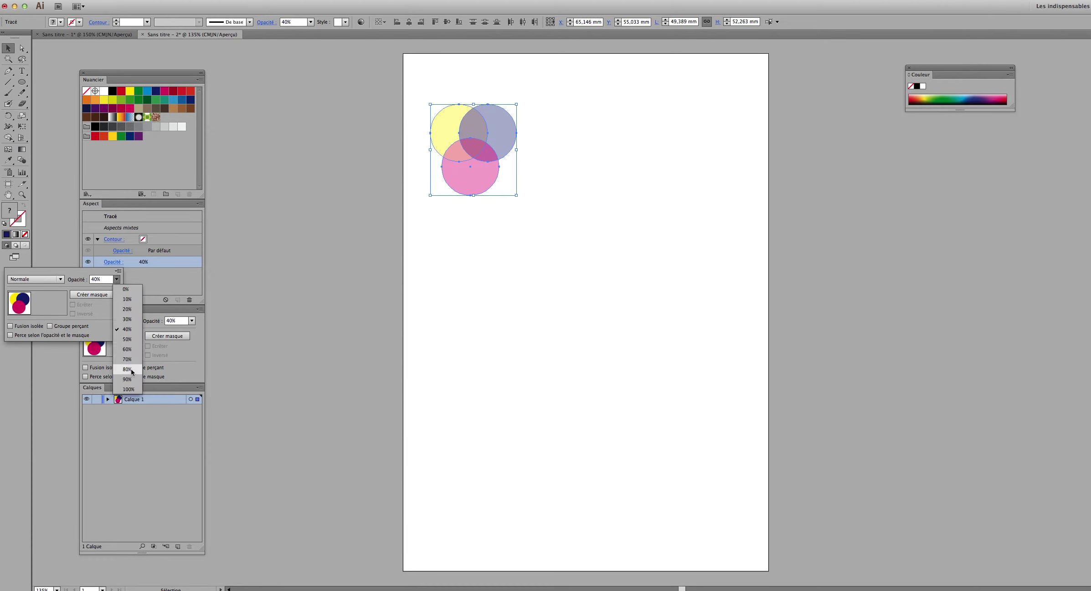
pyautogui.click(136, 389)
pyautogui.click(480, 235)
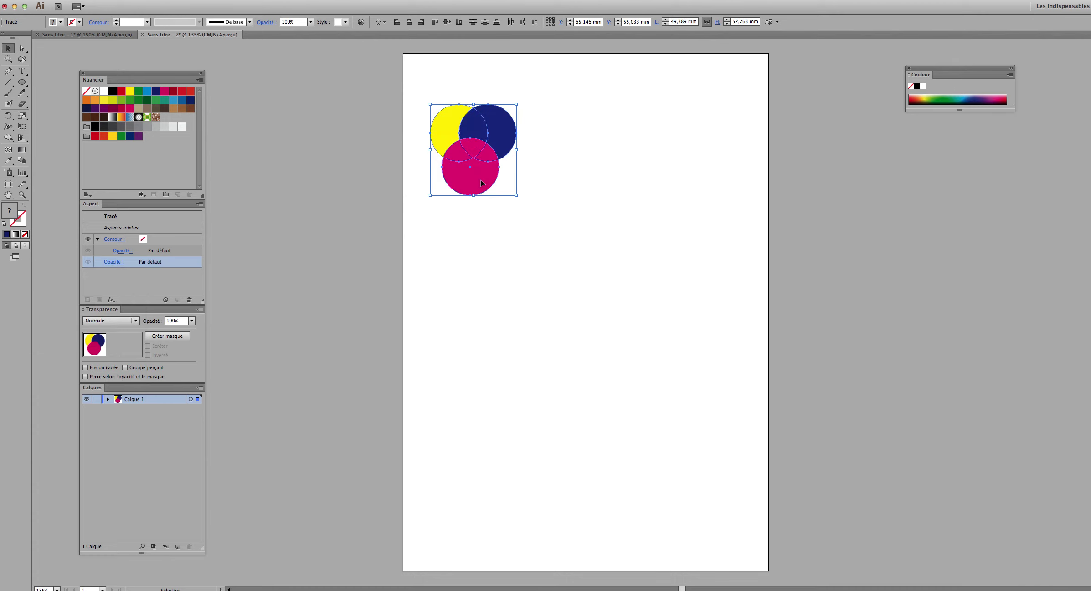
pyautogui.click(471, 75)
# Set the overall opacity of the yellow circle alone to 70% through its appearance attributes.
pyautogui.click(449, 115)
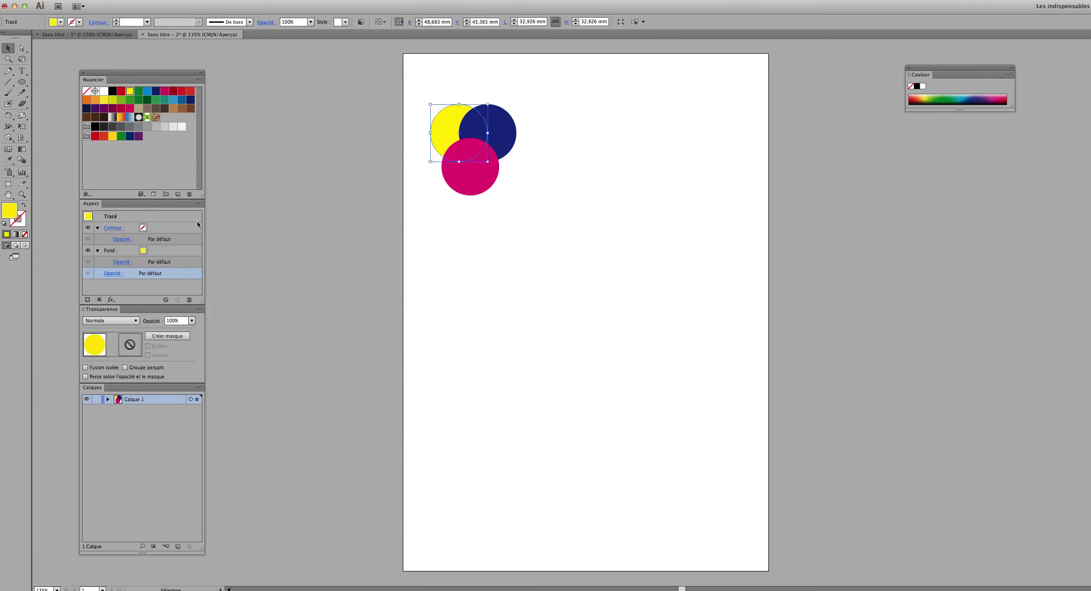
pyautogui.click(113, 273)
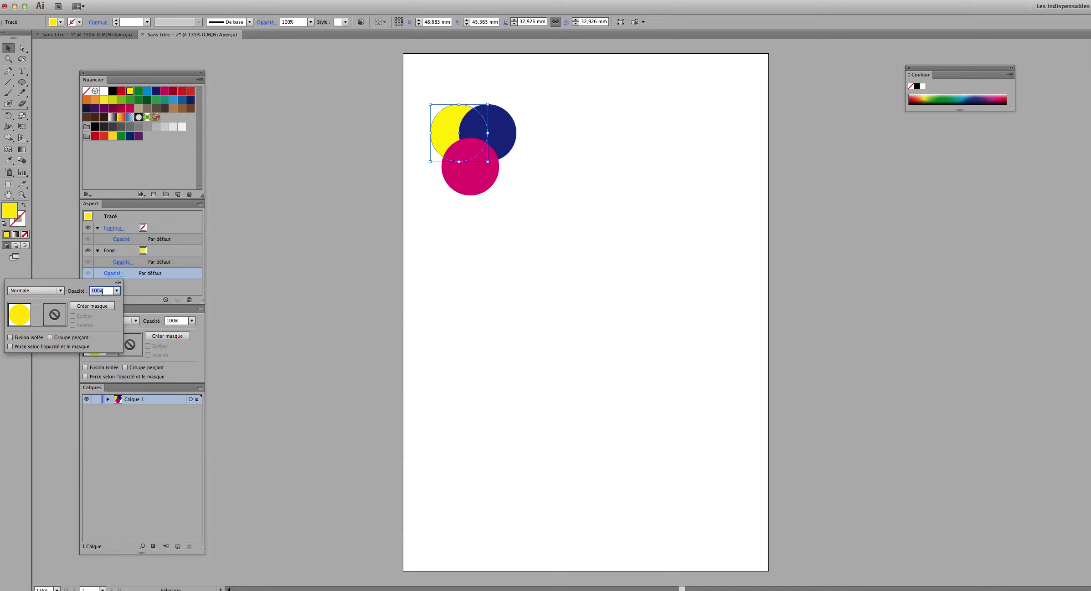
pyautogui.click(116, 290)
pyautogui.click(128, 360)
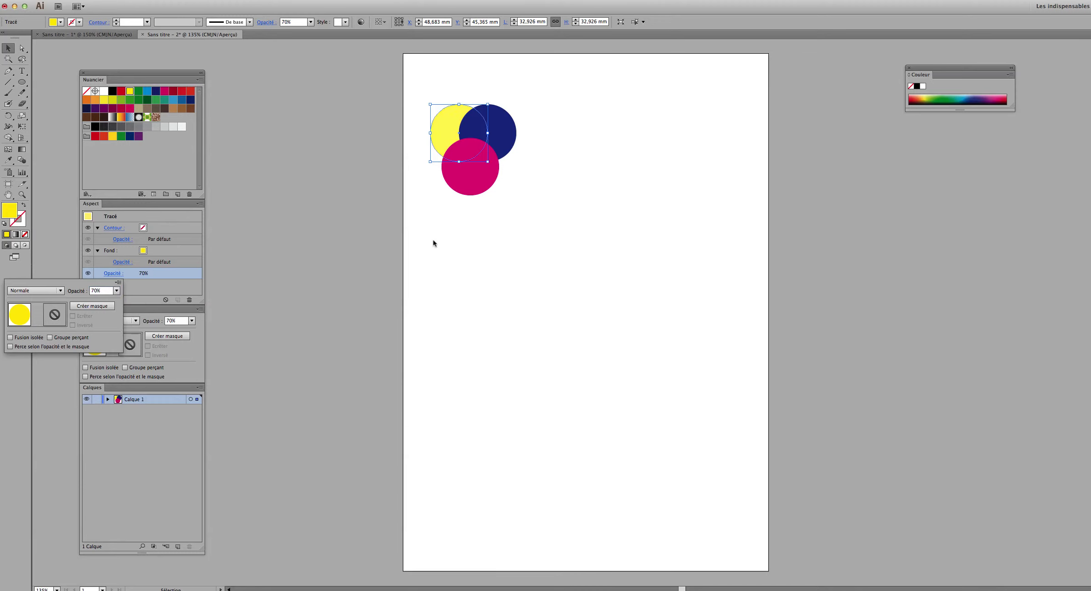
# Set the overall opacity of the dark blue circle to 30% through its appearance attributes.
pyautogui.click(506, 139)
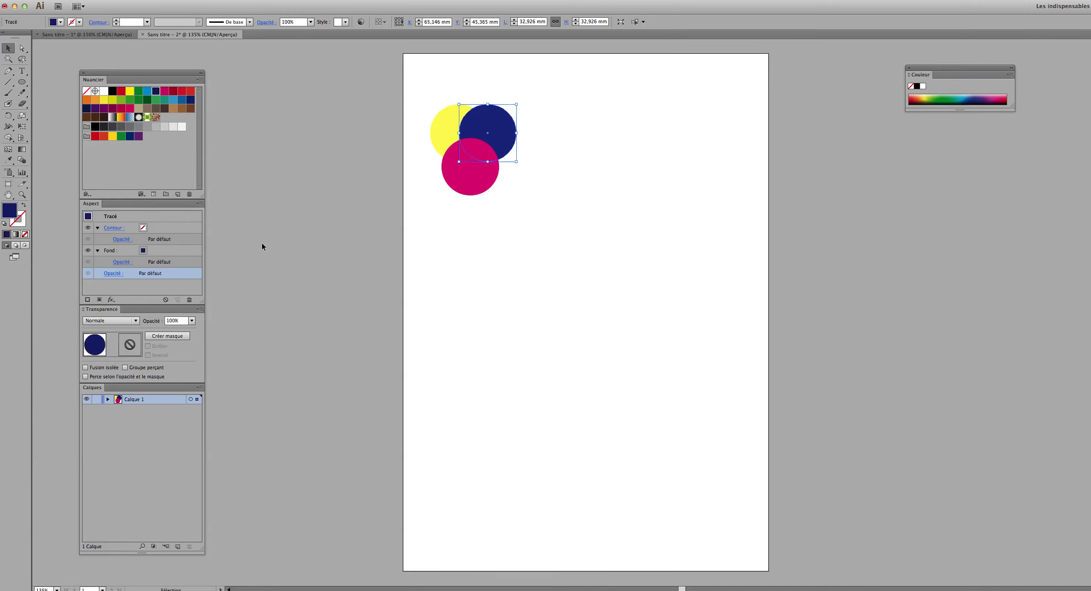
pyautogui.click(113, 274)
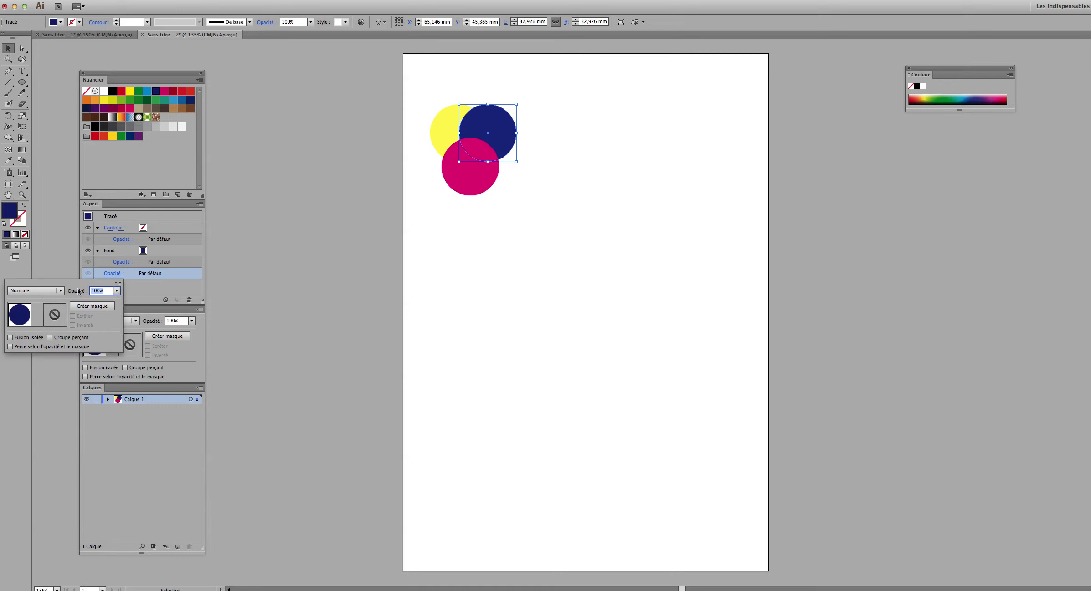
pyautogui.click(117, 290)
pyautogui.click(128, 334)
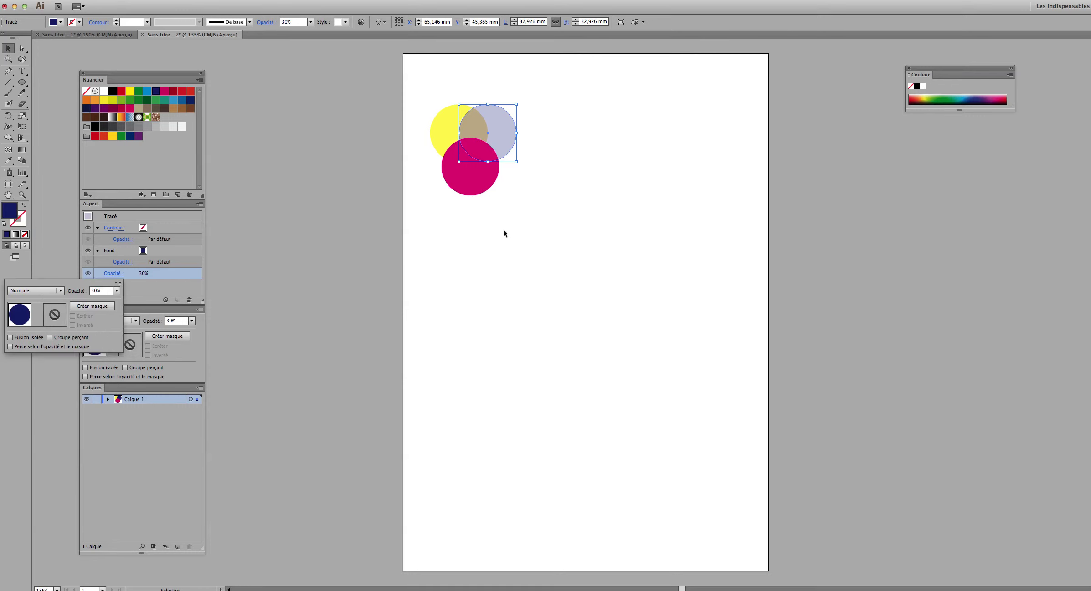
# Set the overall opacity of the magenta circle to 10% through its appearance attributes, and deselect it.
pyautogui.click(478, 182)
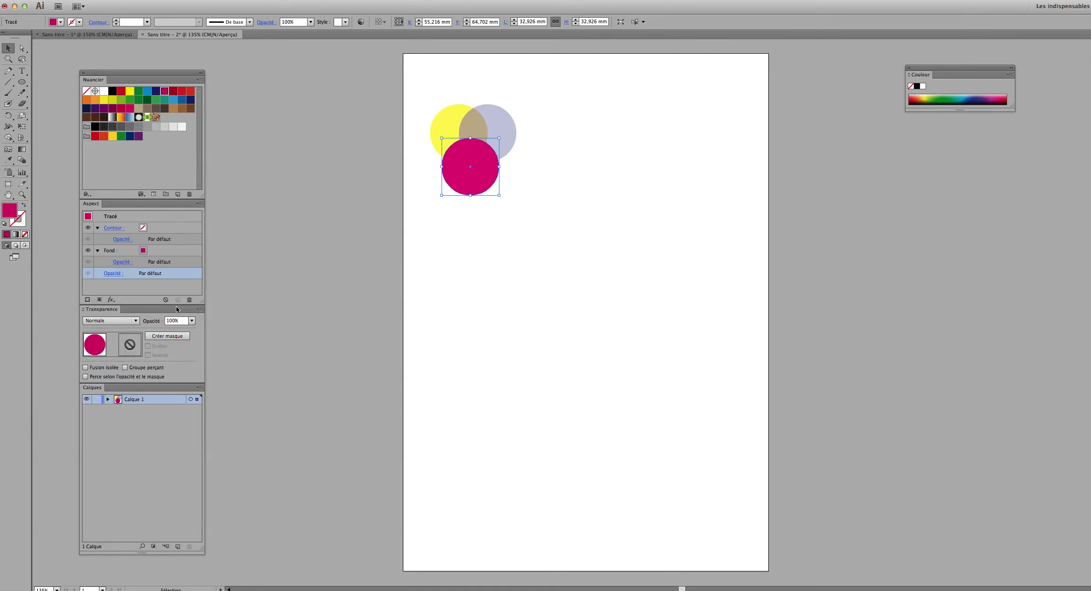
pyautogui.click(115, 273)
pyautogui.click(116, 291)
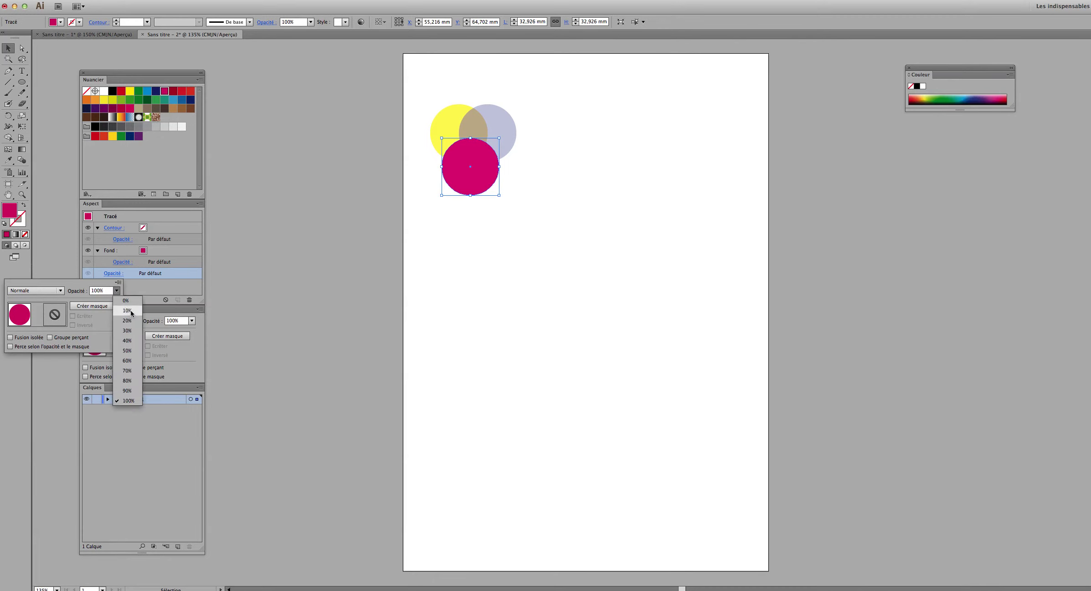
pyautogui.click(128, 311)
pyautogui.click(483, 285)
# Select all three circles with their differing opacities, reset them to 100% together, and clear the selection.
pyautogui.moveTo(418, 86); pyautogui.dragTo(541, 211)
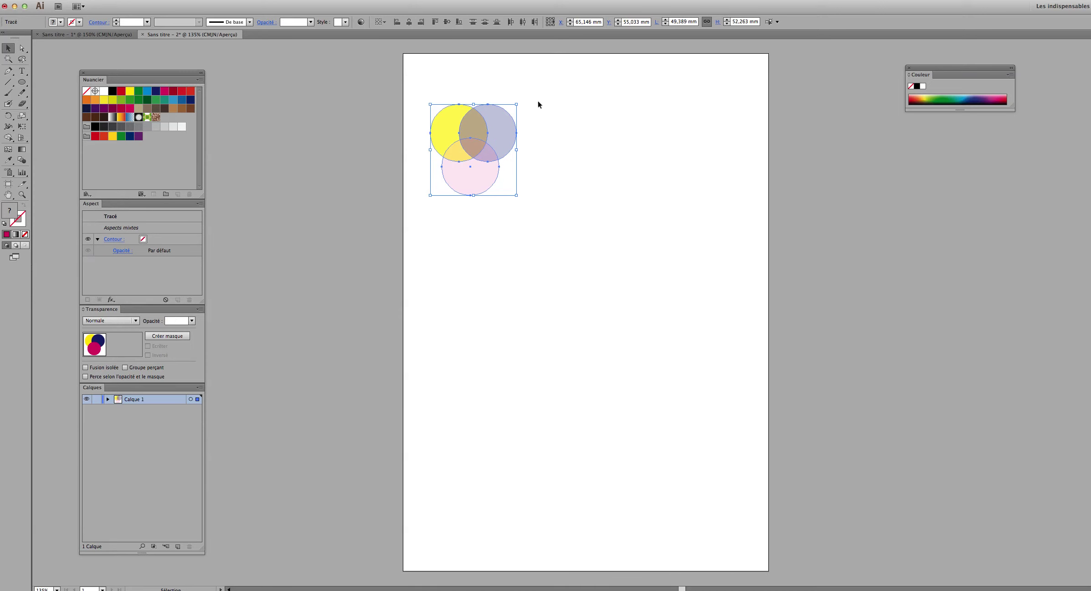
pyautogui.press('x')
pyautogui.click(192, 320)
pyautogui.click(203, 430)
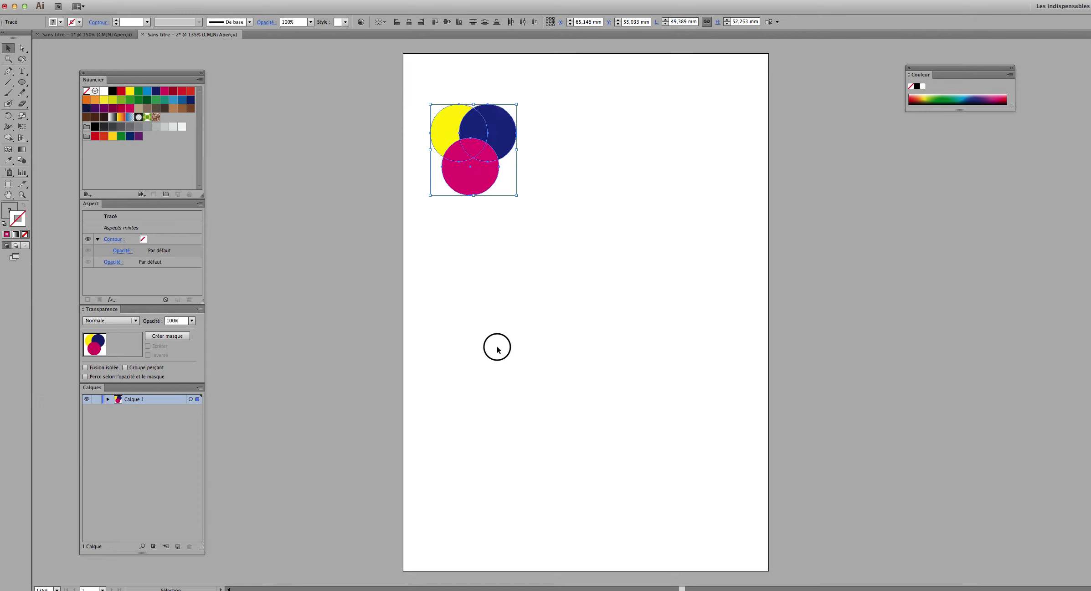
pyautogui.click(496, 349)
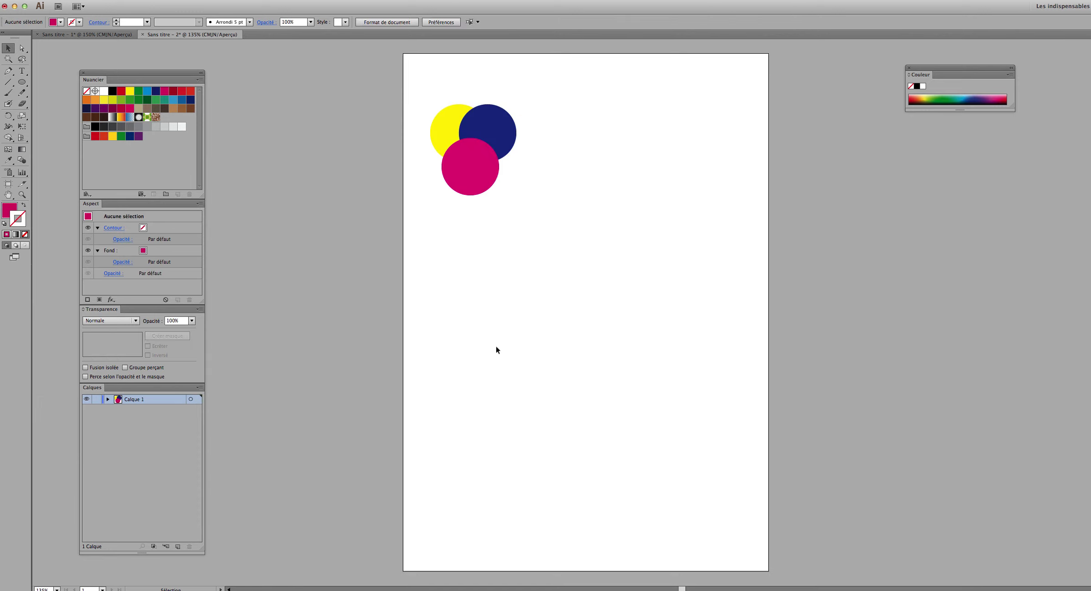
pyautogui.click(444, 114)
pyautogui.click(191, 320)
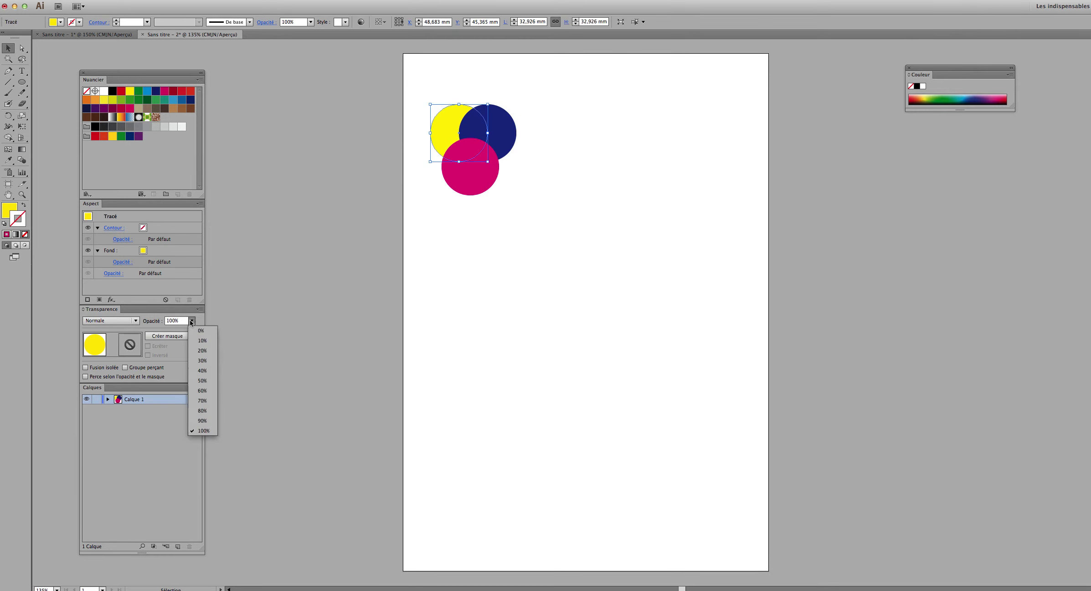
pyautogui.click(482, 292)
# Set the opacity of all three circles to 70% and move them together to the upper middle of the page.
pyautogui.moveTo(421, 86); pyautogui.dragTo(548, 223)
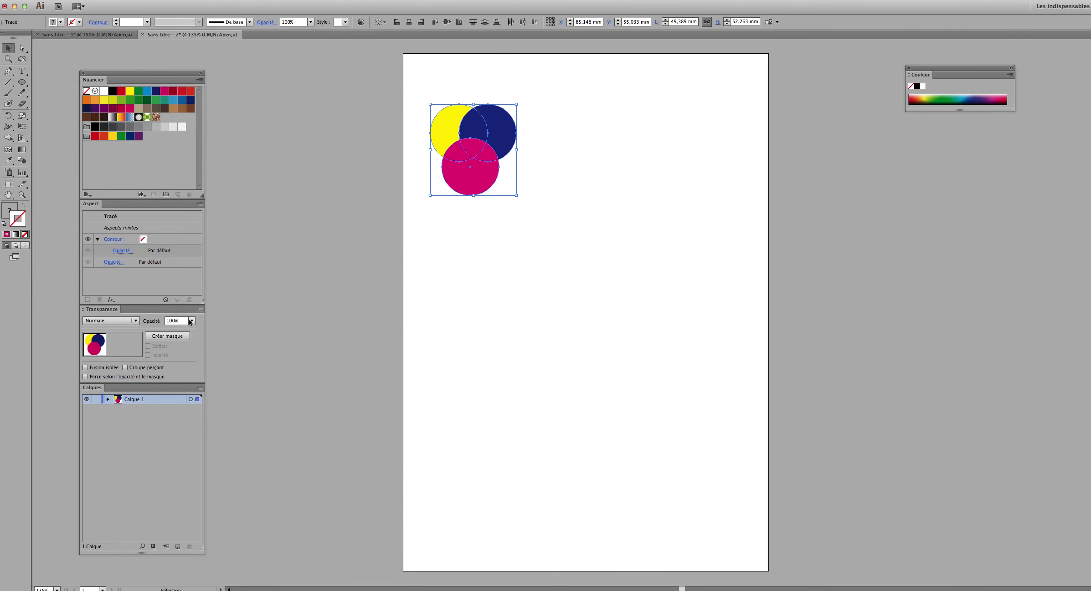
pyautogui.click(191, 321)
pyautogui.click(206, 401)
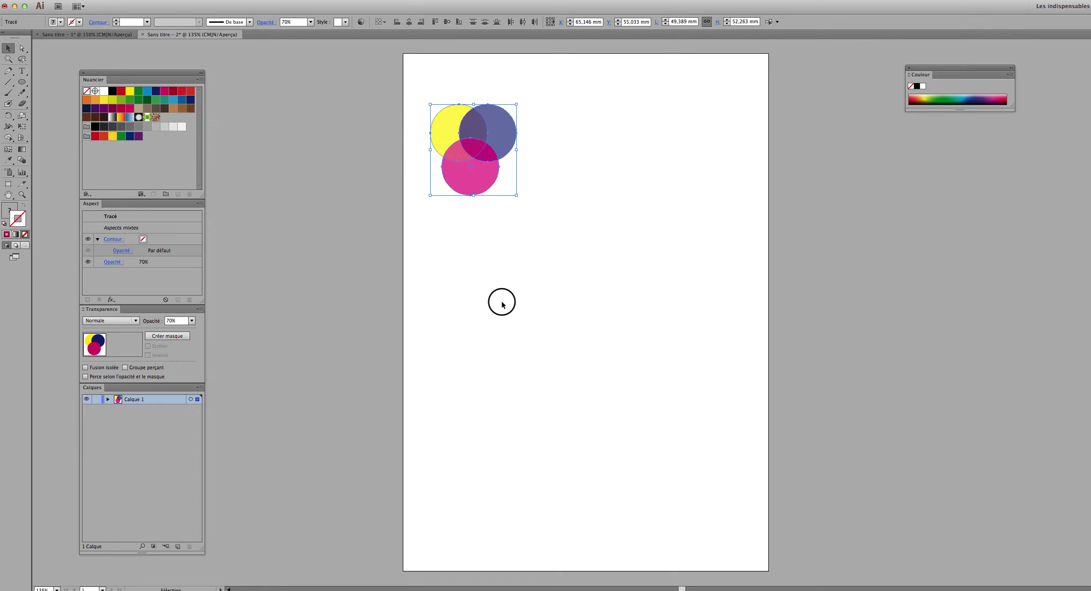
pyautogui.click(477, 295)
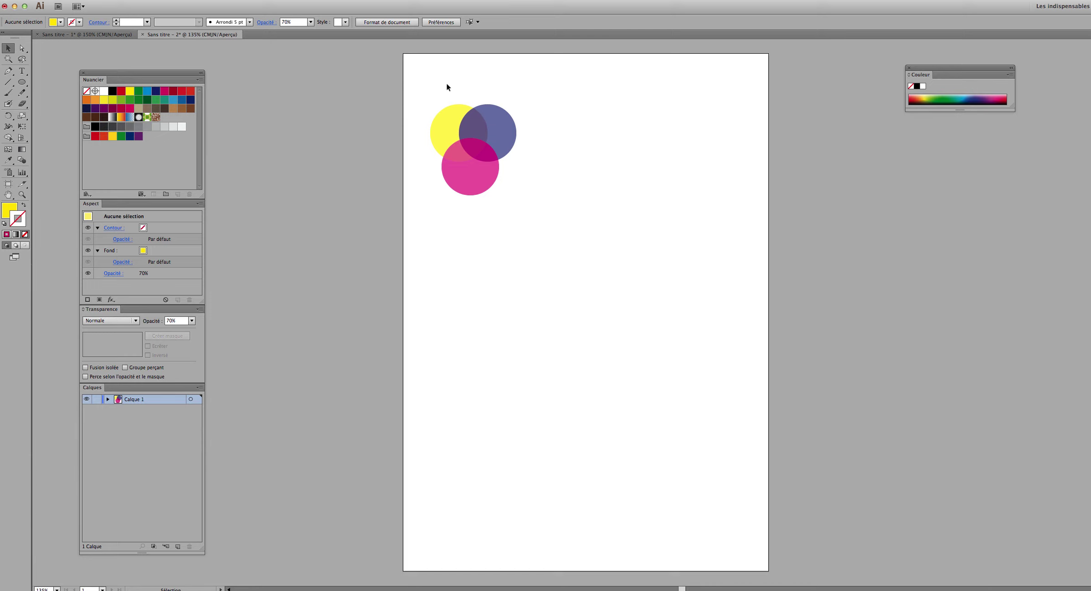
pyautogui.moveTo(446, 87); pyautogui.dragTo(616, 151)
pyautogui.click(503, 197)
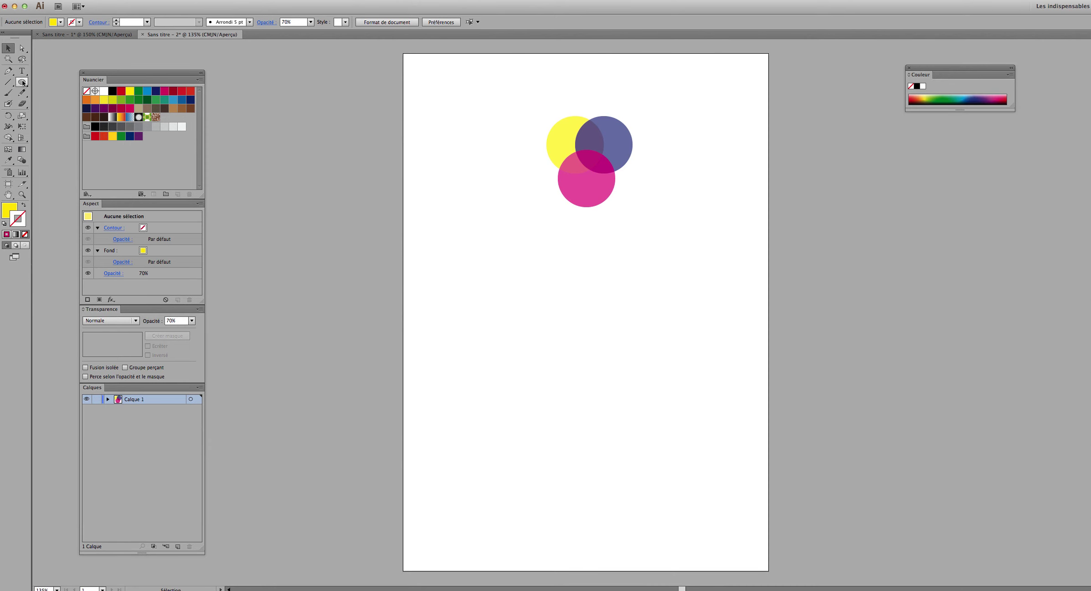
# Draw a rectangle about 56 by 301 mm flush with the page's left edge, with a light brown fill and a 1 pt yellow stroke.
pyautogui.moveTo(23, 83); pyautogui.dragTo(46, 83)
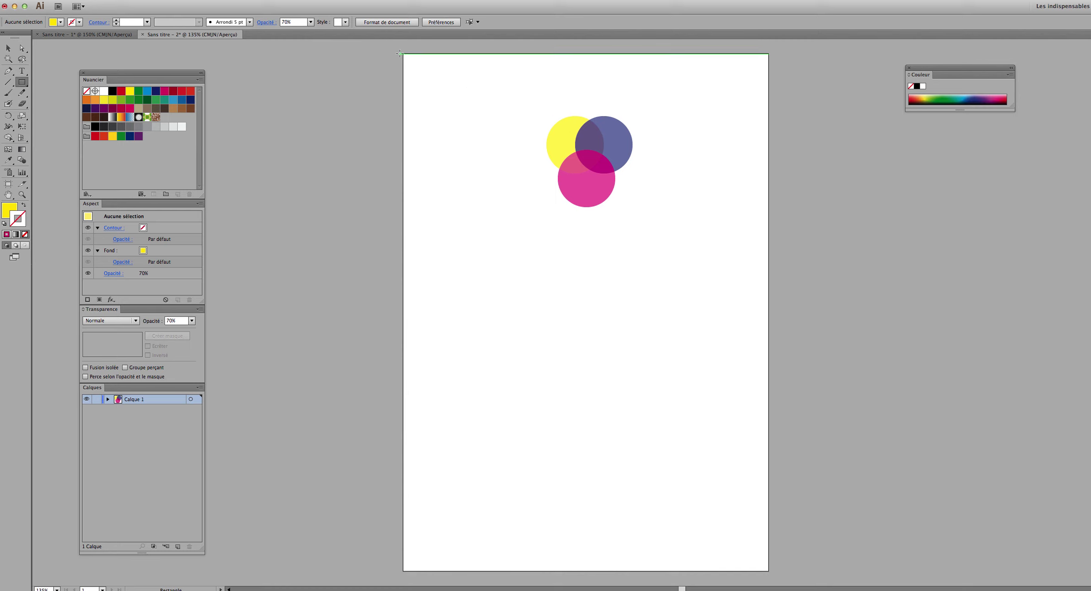
pyautogui.moveTo(399, 53); pyautogui.dragTo(495, 575)
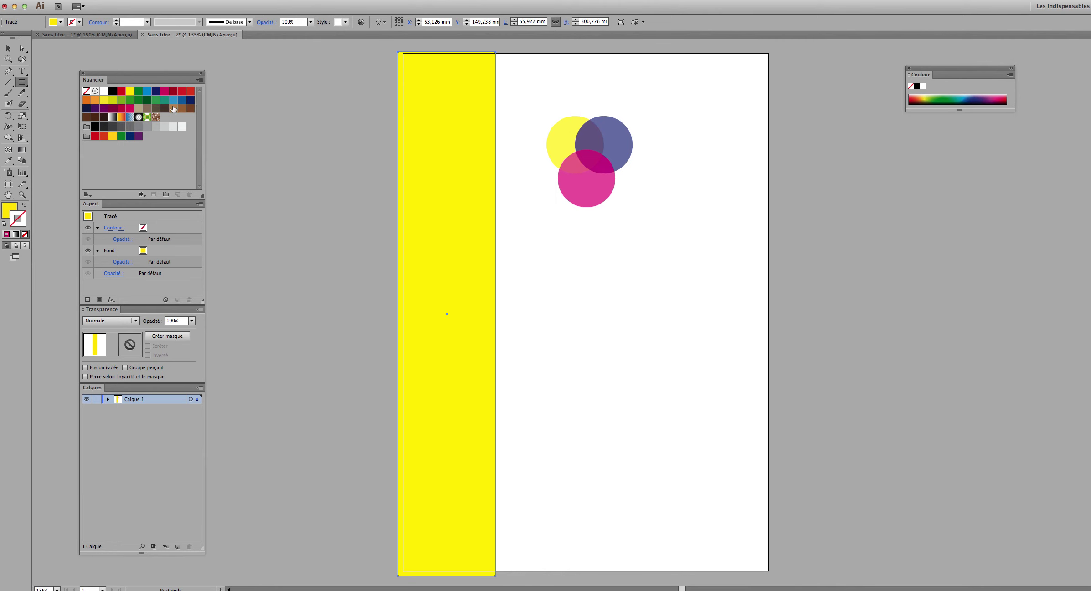
pyautogui.click(174, 109)
pyautogui.click(24, 205)
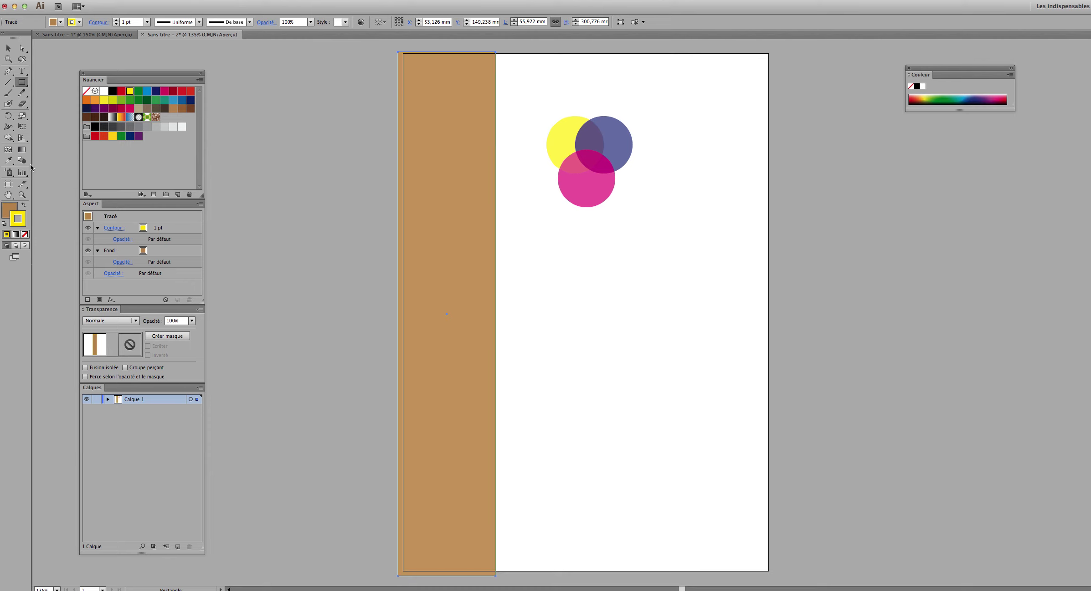
pyautogui.click(8, 48)
pyautogui.moveTo(450, 139); pyautogui.dragTo(453, 141)
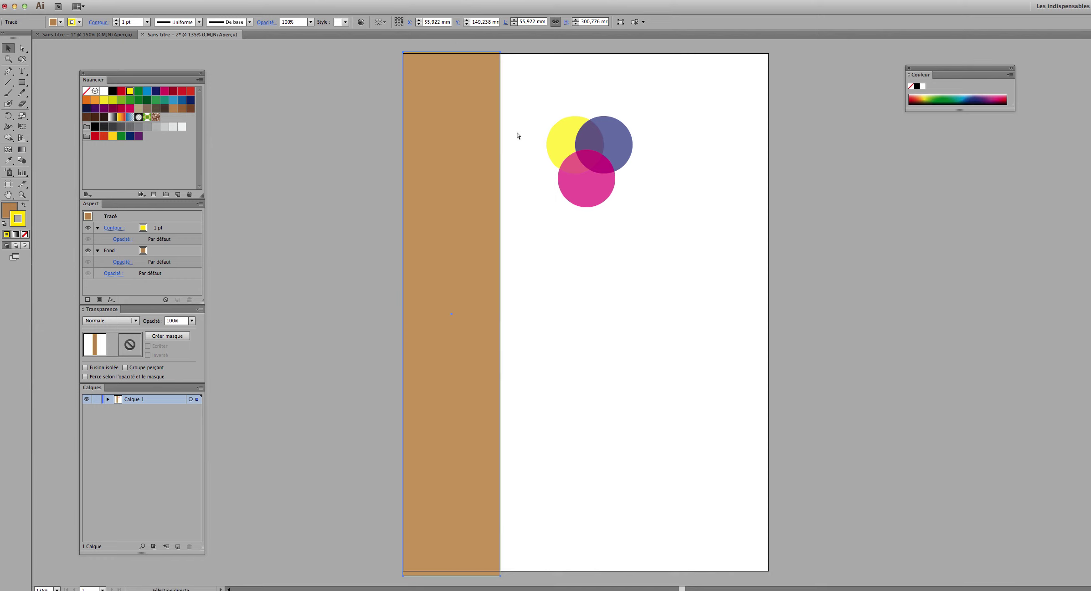
pyautogui.press('Delete')
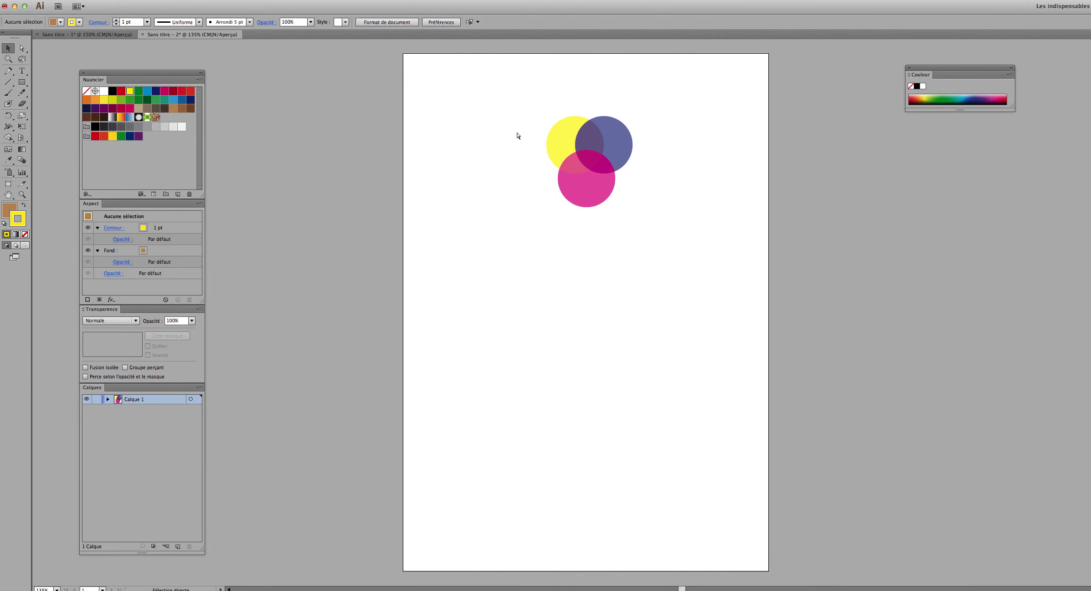
pyautogui.press('super+z')
pyautogui.click(518, 135)
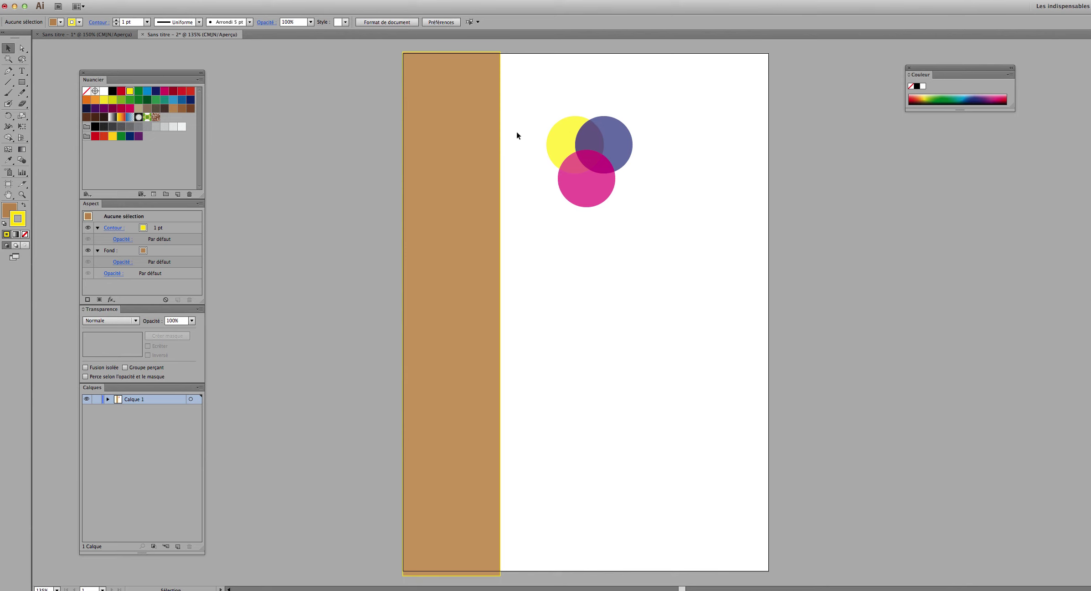
# Move the three transparent circles up so that they straddle the brown rectangle's right edge near the page's top.
pyautogui.moveTo(541, 97); pyautogui.dragTo(638, 213)
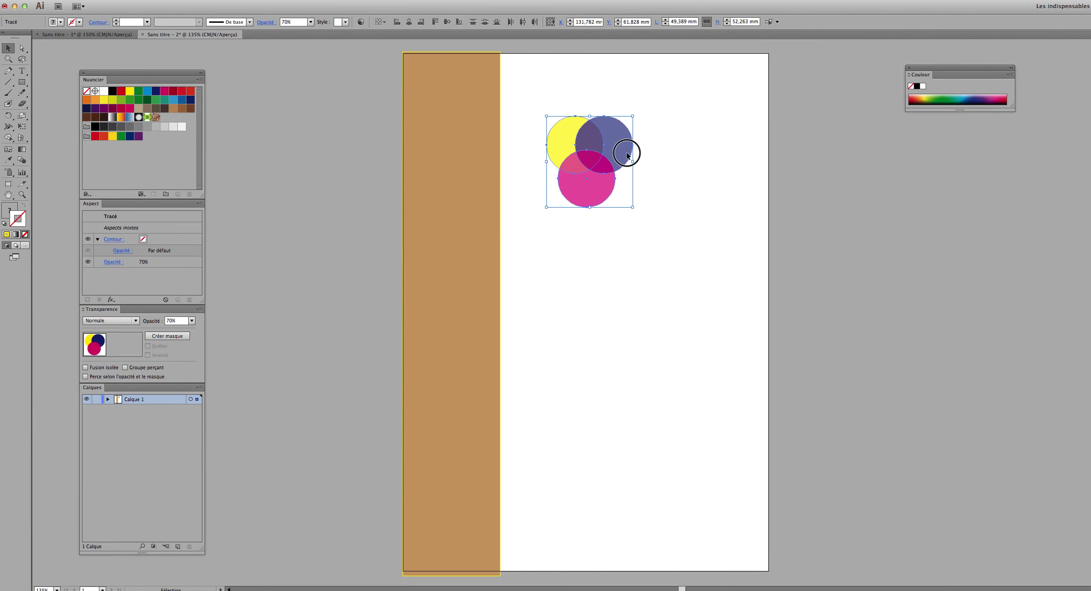
pyautogui.moveTo(626, 155); pyautogui.dragTo(541, 113)
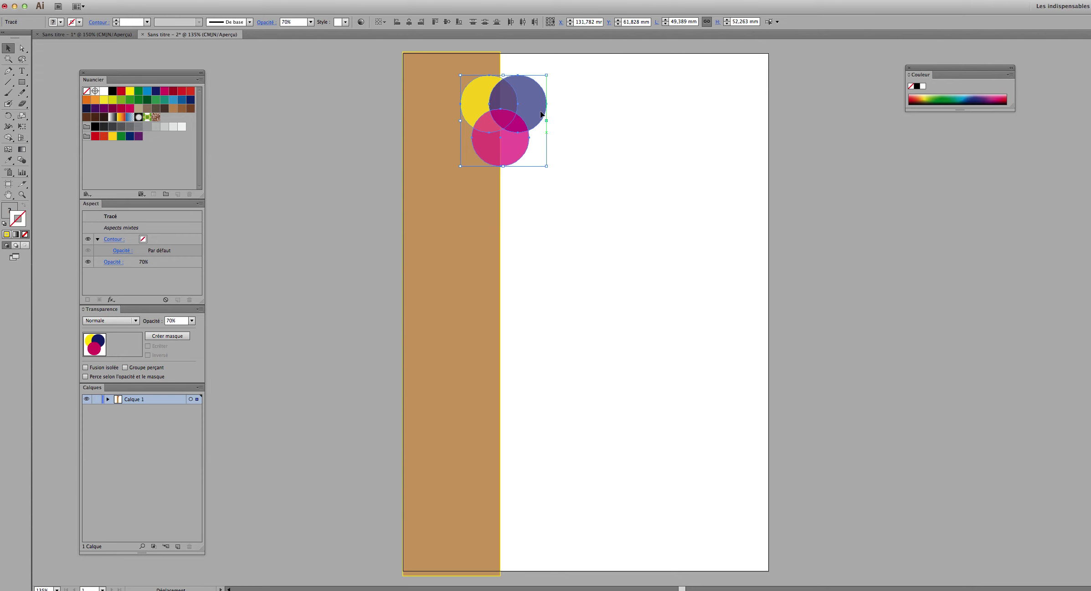
pyautogui.click(613, 106)
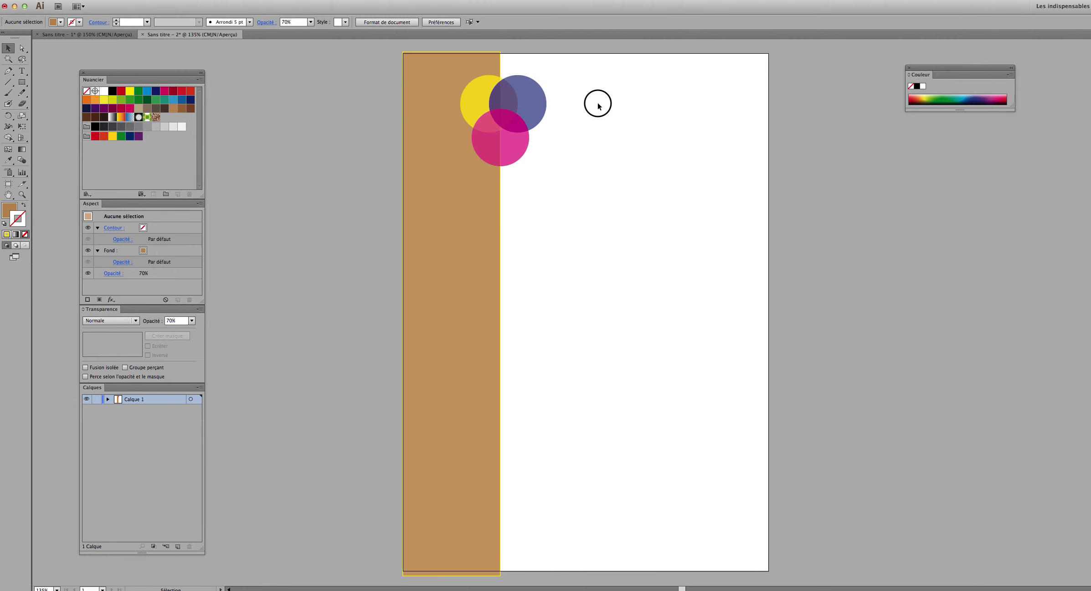
# Select the yellow, blue and magenta circles and place a copy of them on the white area below and to the right.
pyautogui.click(523, 106)
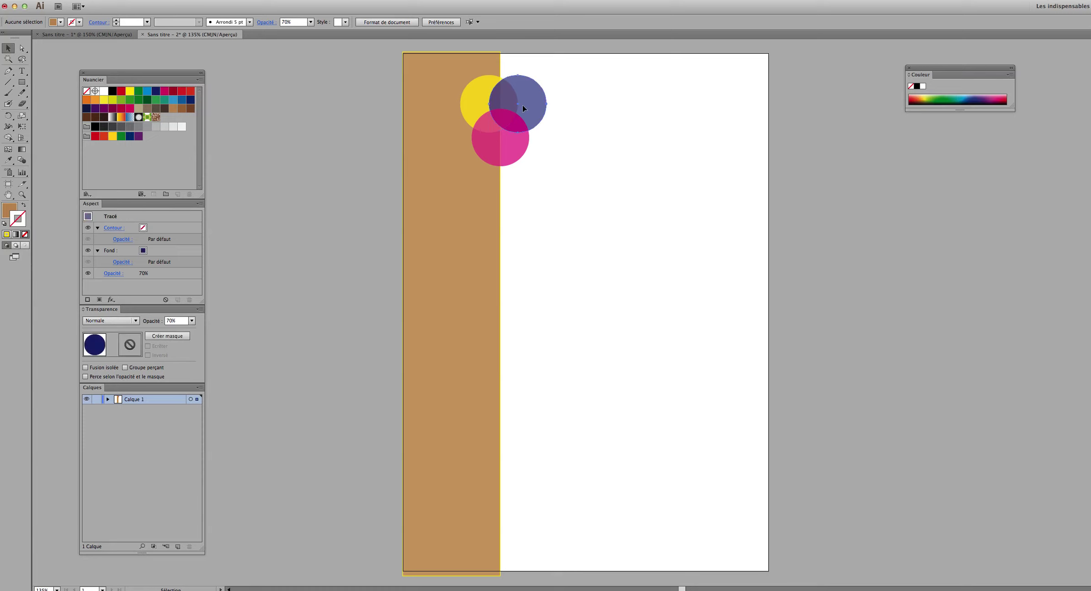
pyautogui.click(474, 96)
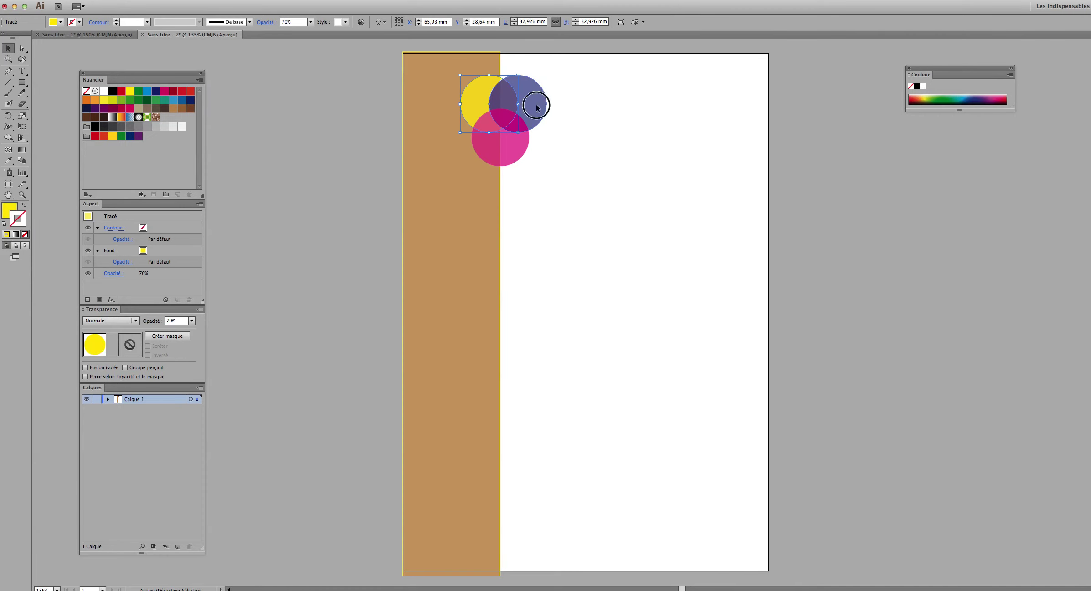
pyautogui.keyDown('shift'); pyautogui.click(533, 104); pyautogui.keyUp('shift')
pyautogui.keyDown('shift'); pyautogui.click(512, 145); pyautogui.keyUp('shift')
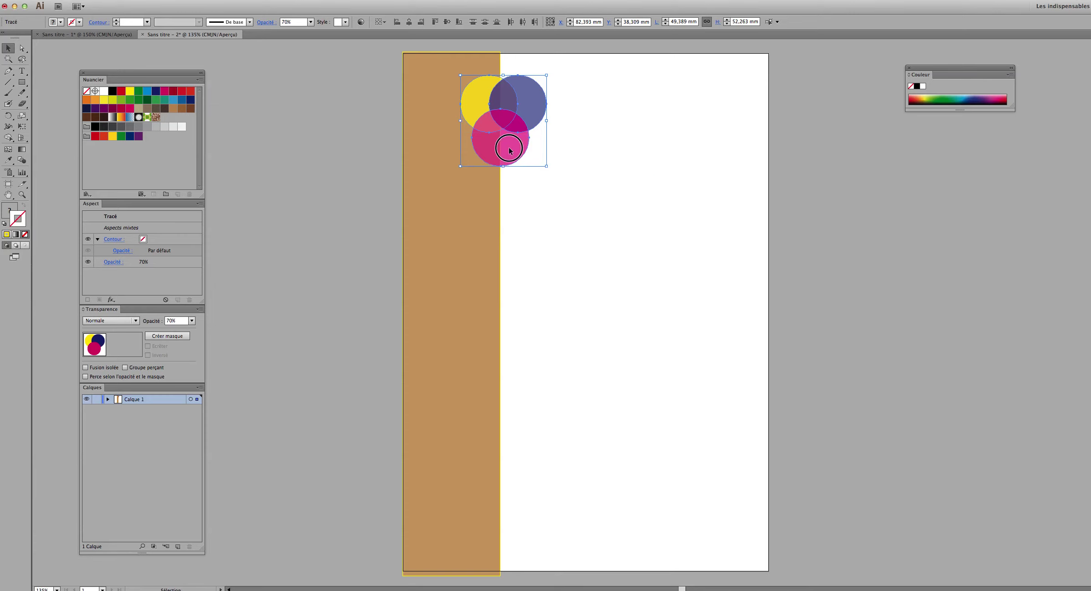
pyautogui.moveTo(509, 151); pyautogui.dragTo(659, 249)
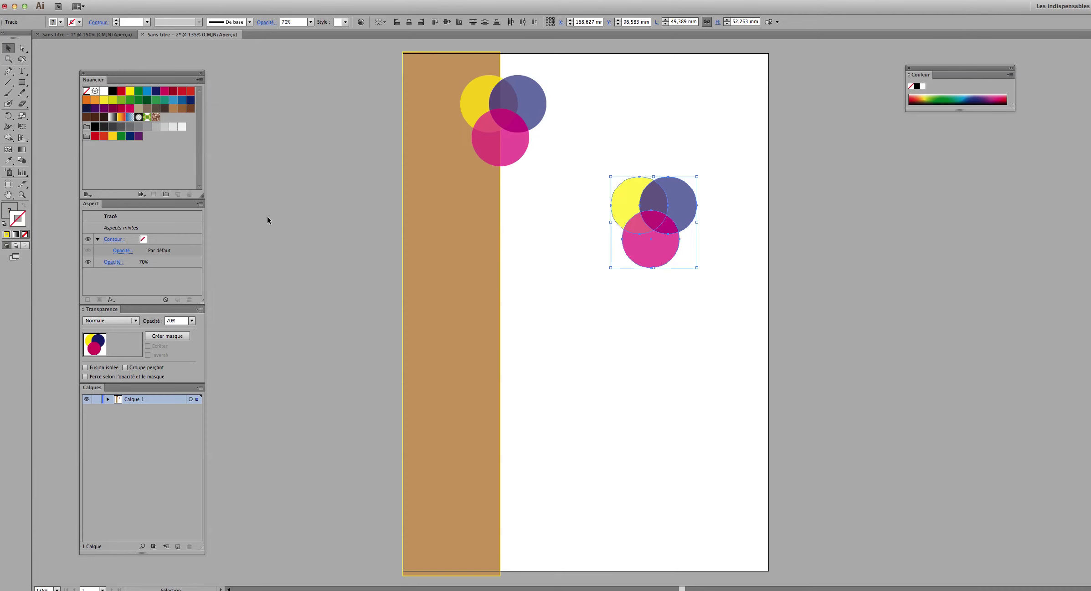
# Set the overall opacity of the three copied circles to 100% and deselect them.
pyautogui.click(120, 261)
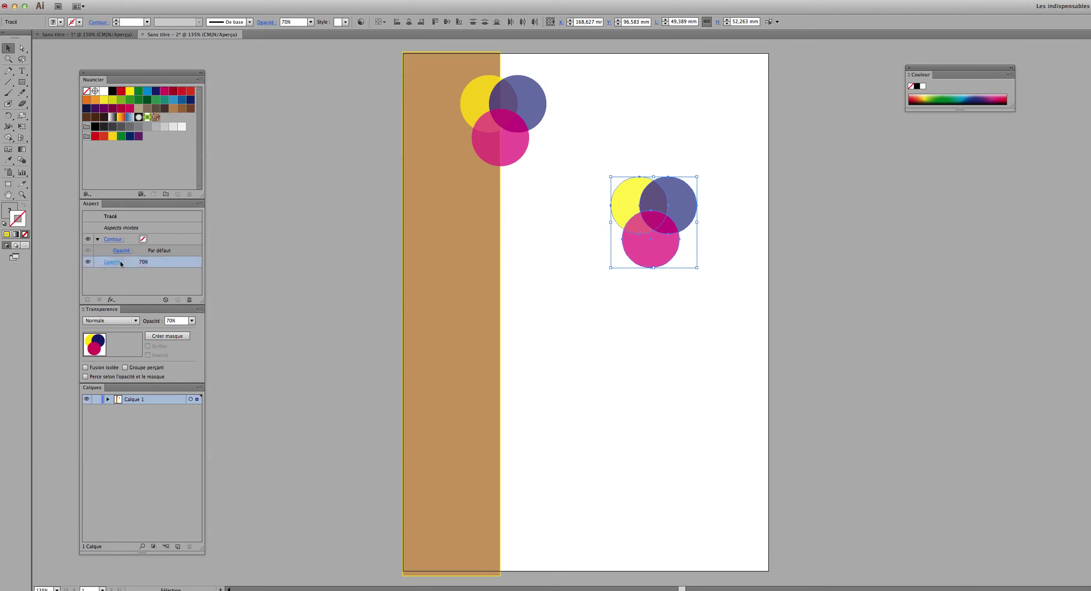
pyautogui.click(117, 279)
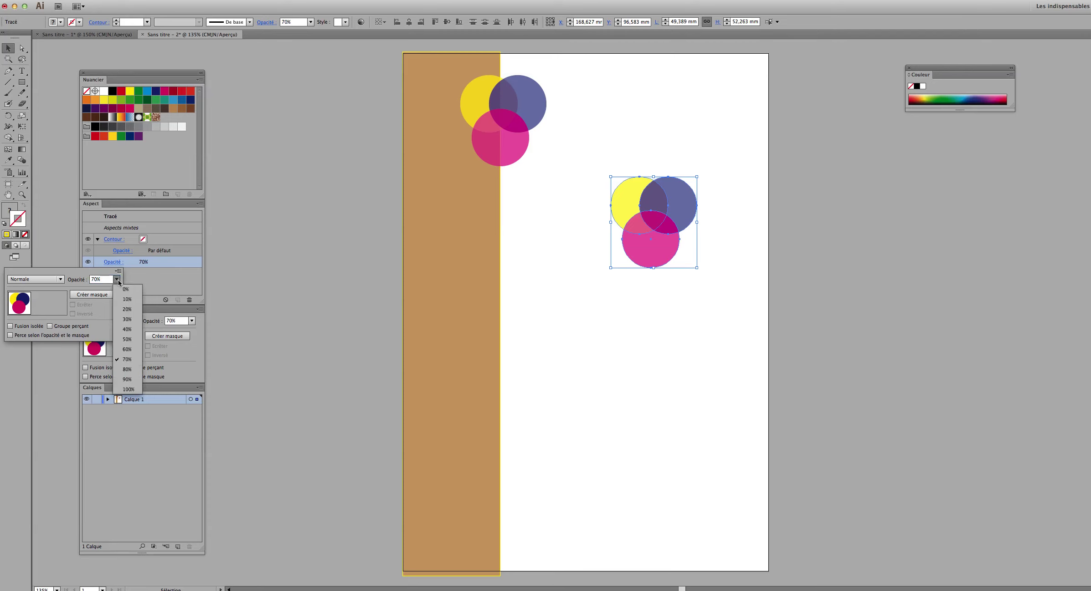
pyautogui.click(128, 389)
pyautogui.click(567, 172)
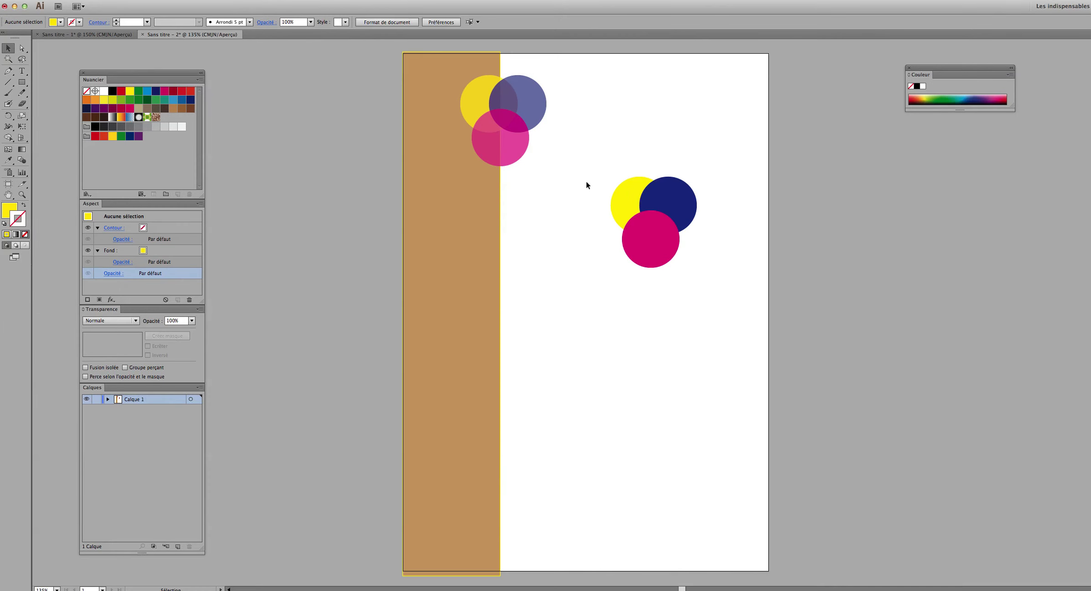
# Group the three opaque copied circles, set the group's opacity to 50% and deselect it.
pyautogui.moveTo(592, 157); pyautogui.dragTo(738, 308)
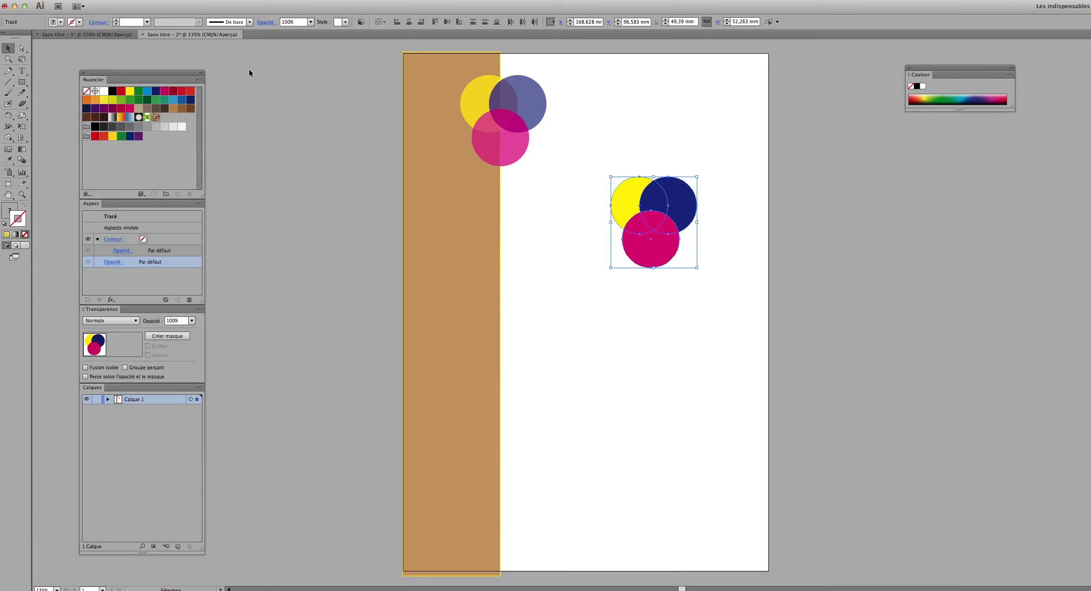
pyautogui.press('super+g')
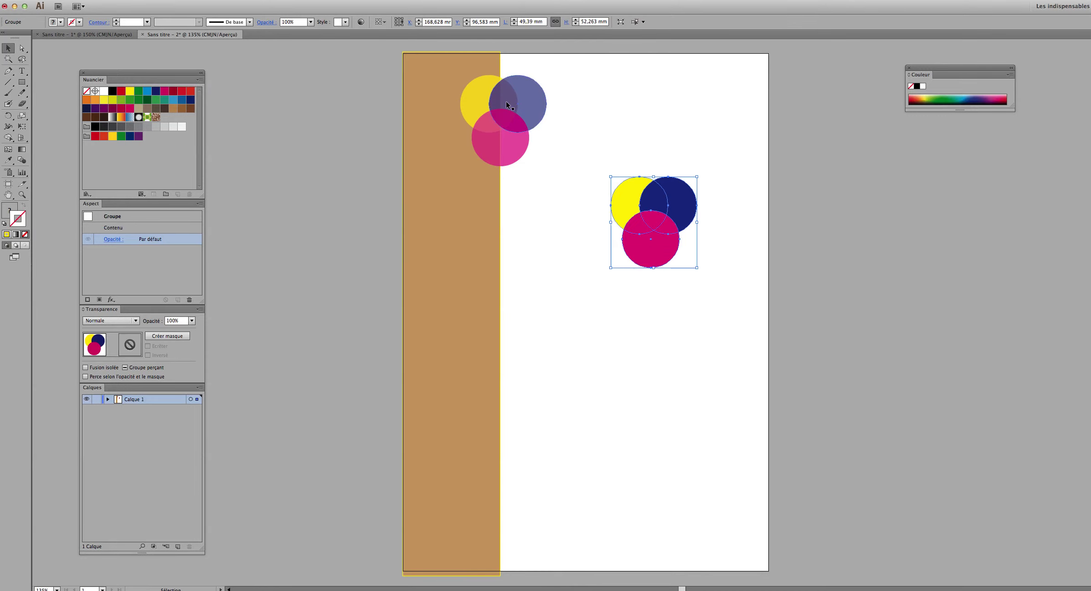
pyautogui.click(569, 135)
pyautogui.click(630, 186)
pyautogui.click(114, 239)
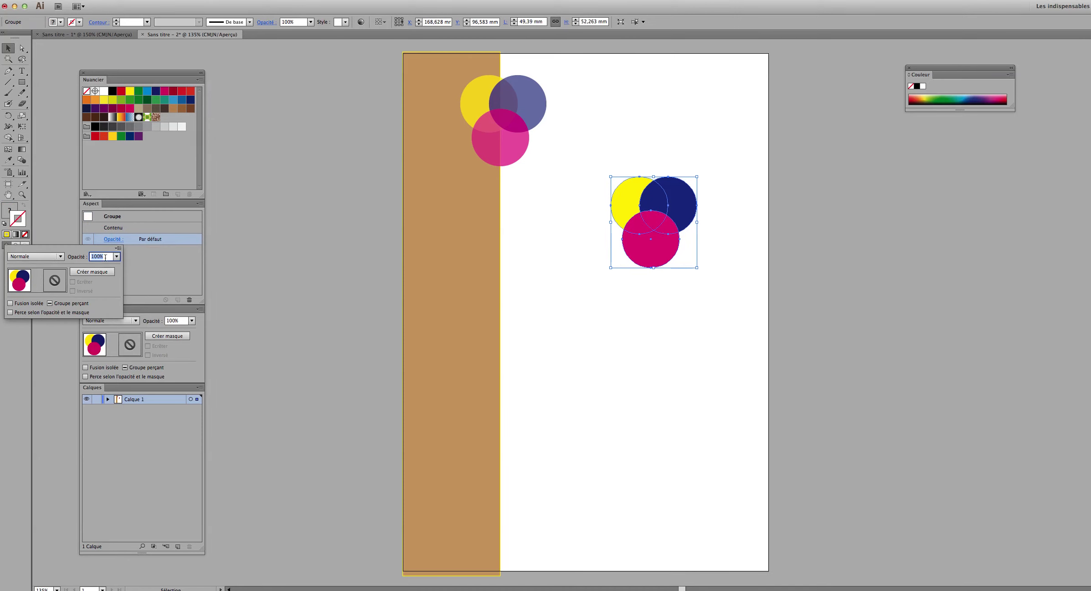
pyautogui.click(117, 256)
pyautogui.click(127, 317)
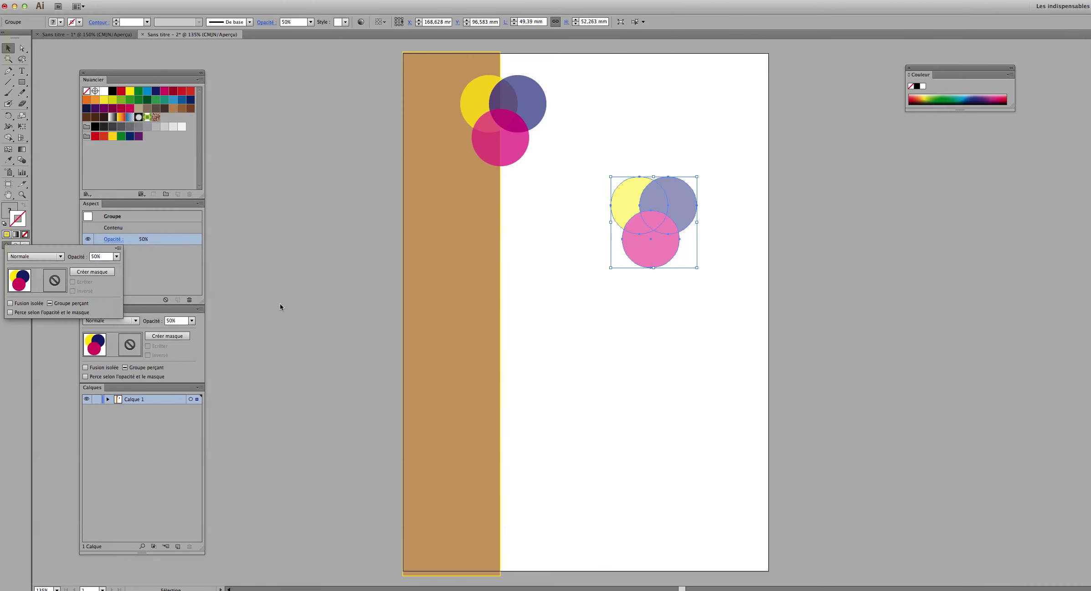
pyautogui.click(560, 254)
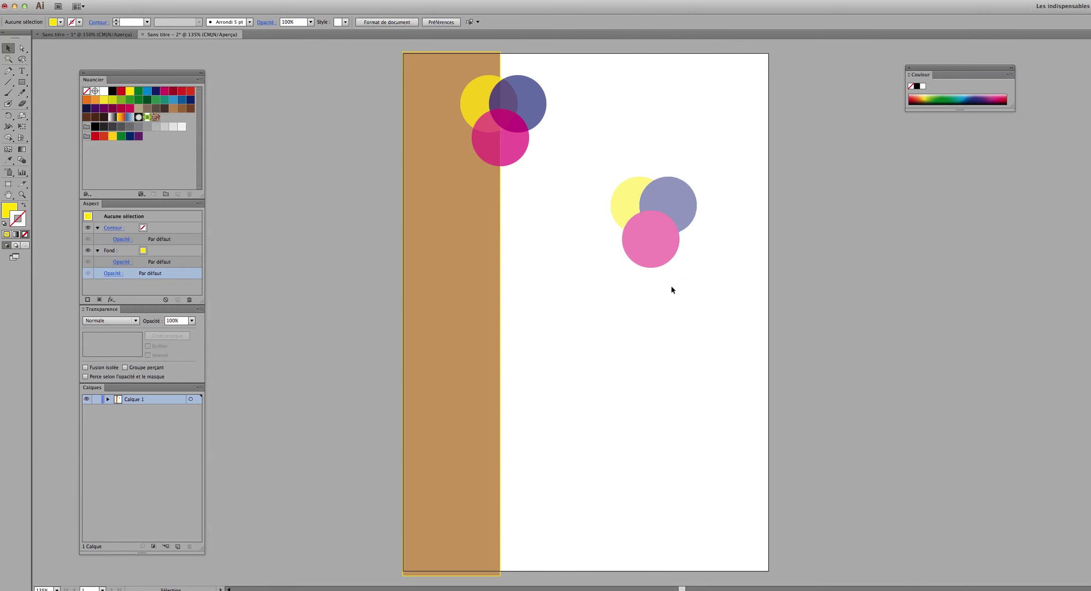
# Try the grouped circles over the brown rectangle's right edge, and return them to the white area at about X 132 mm, Y 107 mm.
pyautogui.moveTo(601, 158); pyautogui.dragTo(706, 273)
pyautogui.moveTo(619, 217); pyautogui.dragTo(526, 221)
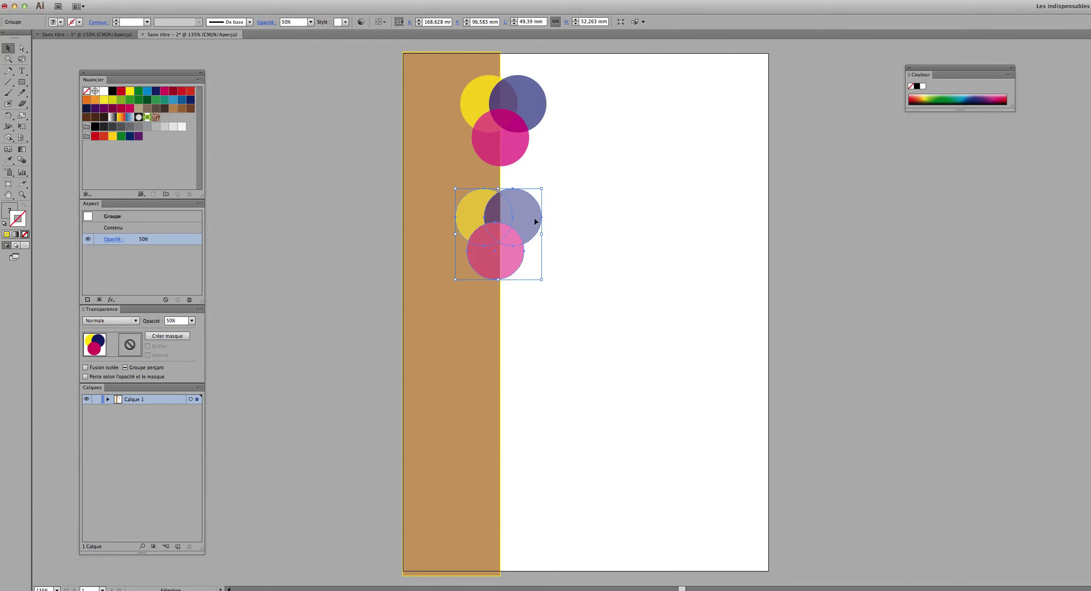
pyautogui.click(582, 226)
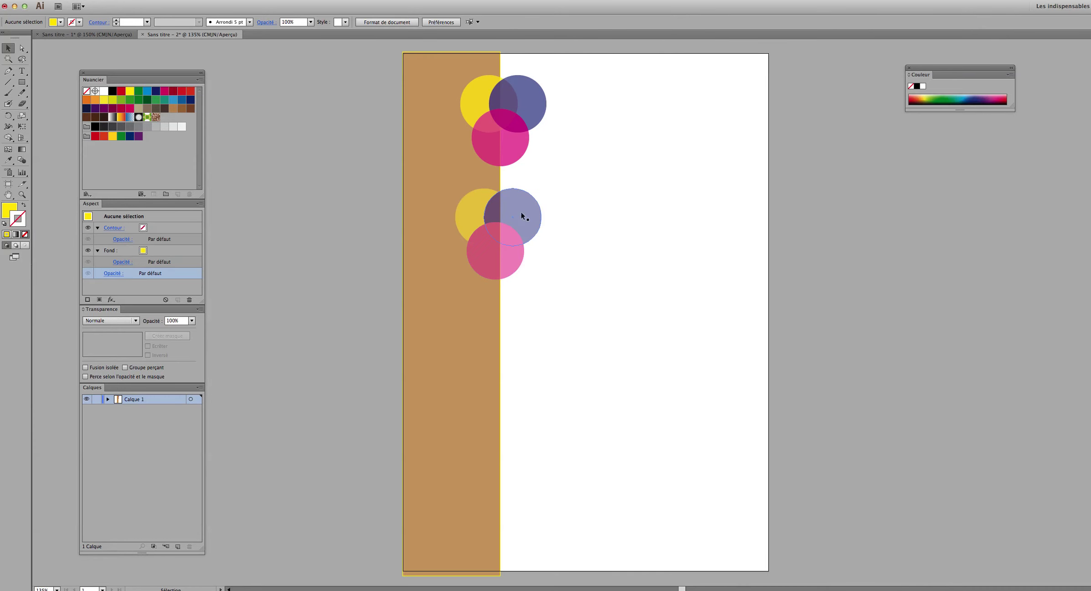
pyautogui.moveTo(523, 217); pyautogui.dragTo(614, 223)
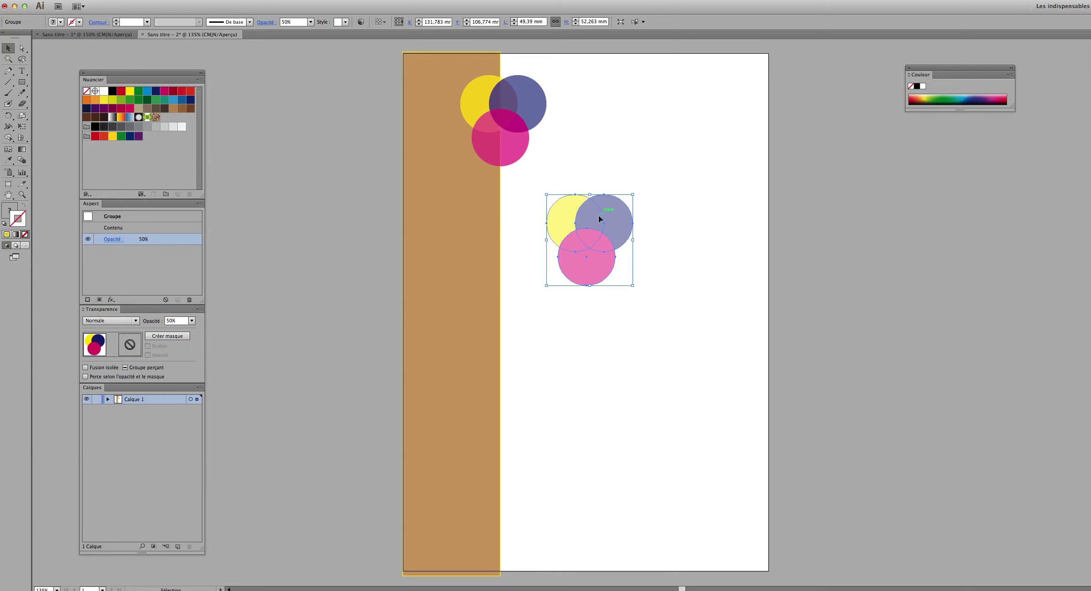
pyautogui.click(687, 224)
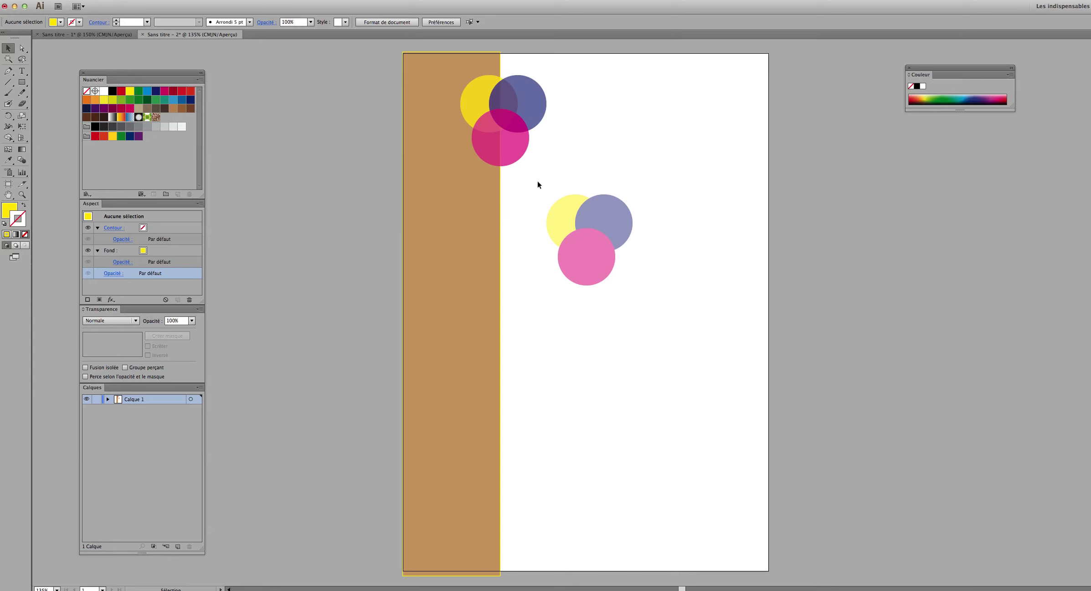
# Move the grouped circles onto the brown rectangle's right edge below the first trio, at about X 81 mm, Y 109 mm.
pyautogui.moveTo(538, 184); pyautogui.dragTo(637, 268)
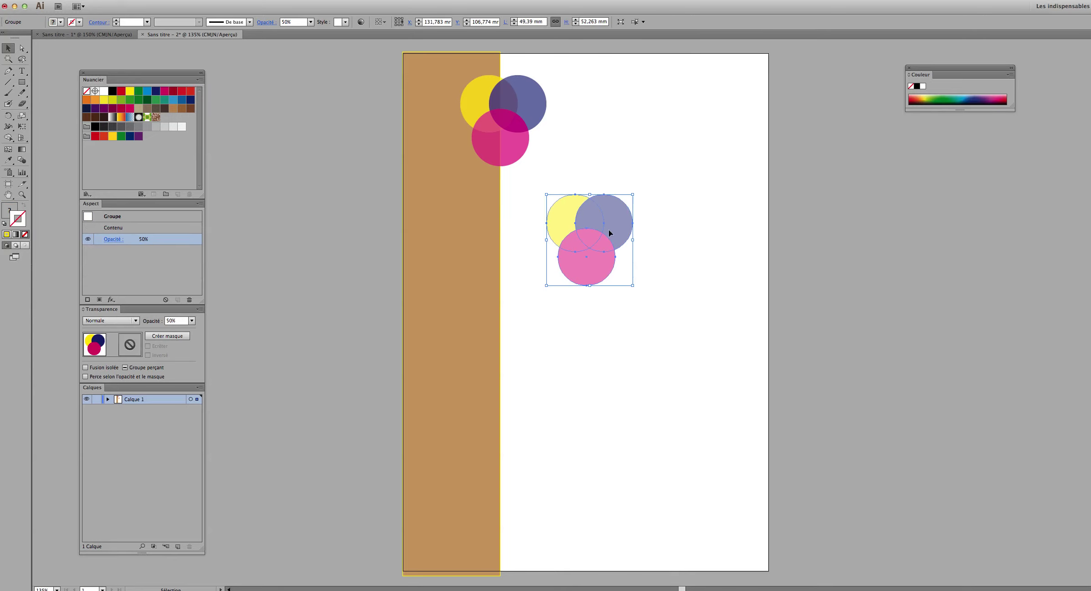
pyautogui.moveTo(613, 223); pyautogui.dragTo(526, 226)
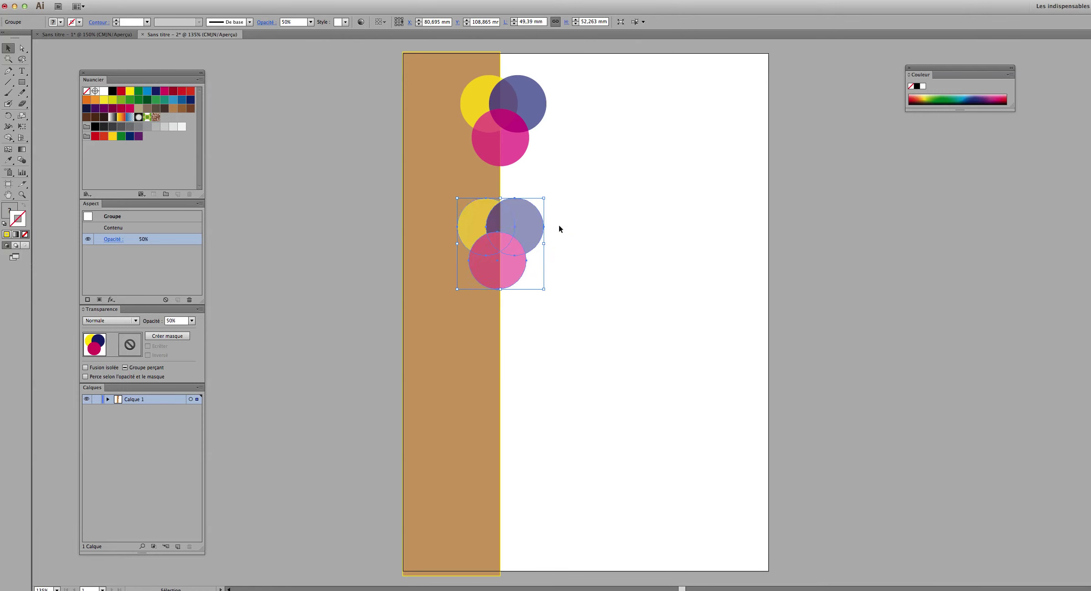
pyautogui.click(598, 229)
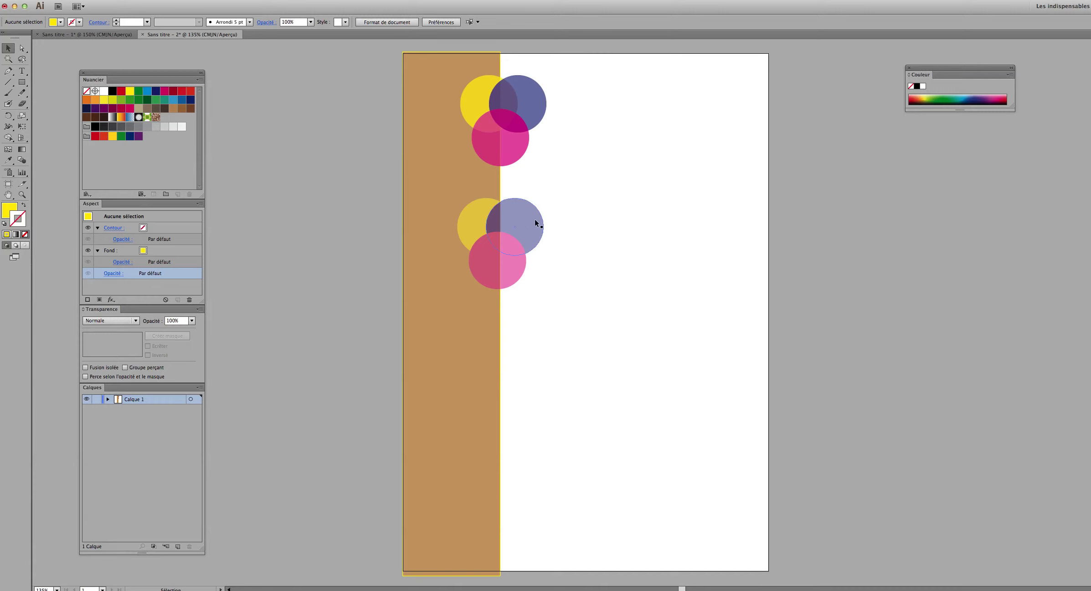
# Compare the opacity settings of the individual circles in the upper trio with those of the group below.
pyautogui.click(603, 181)
pyautogui.click(522, 144)
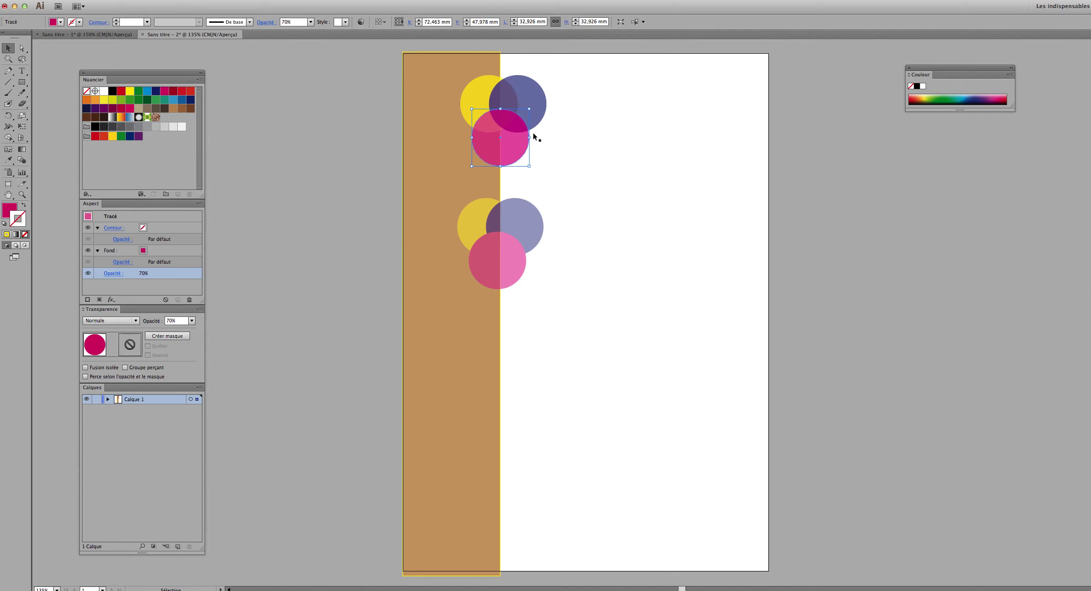
pyautogui.click(535, 106)
pyautogui.click(471, 93)
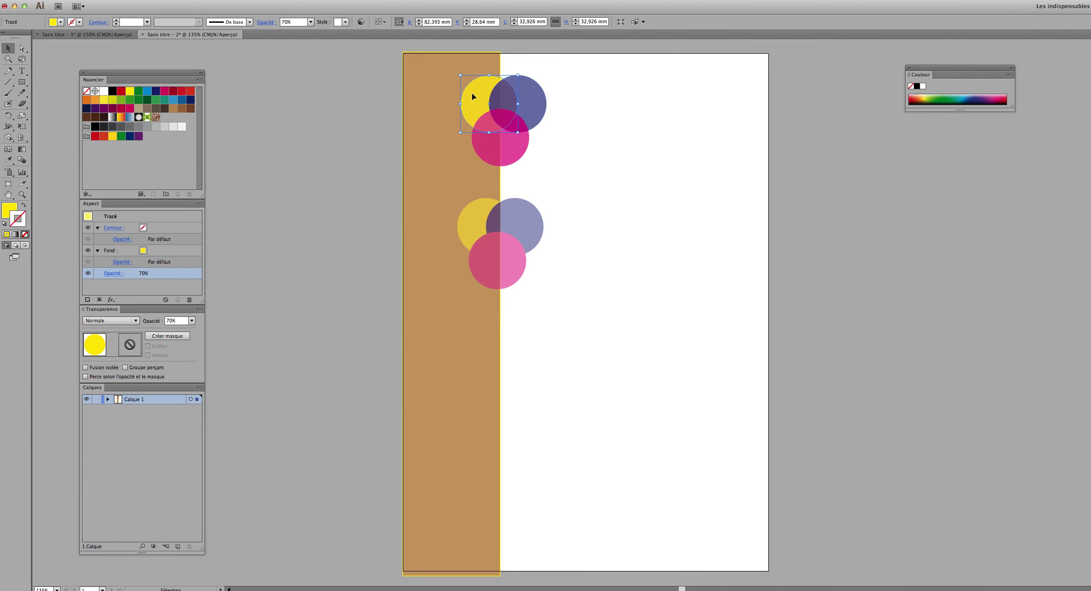
pyautogui.click(593, 178)
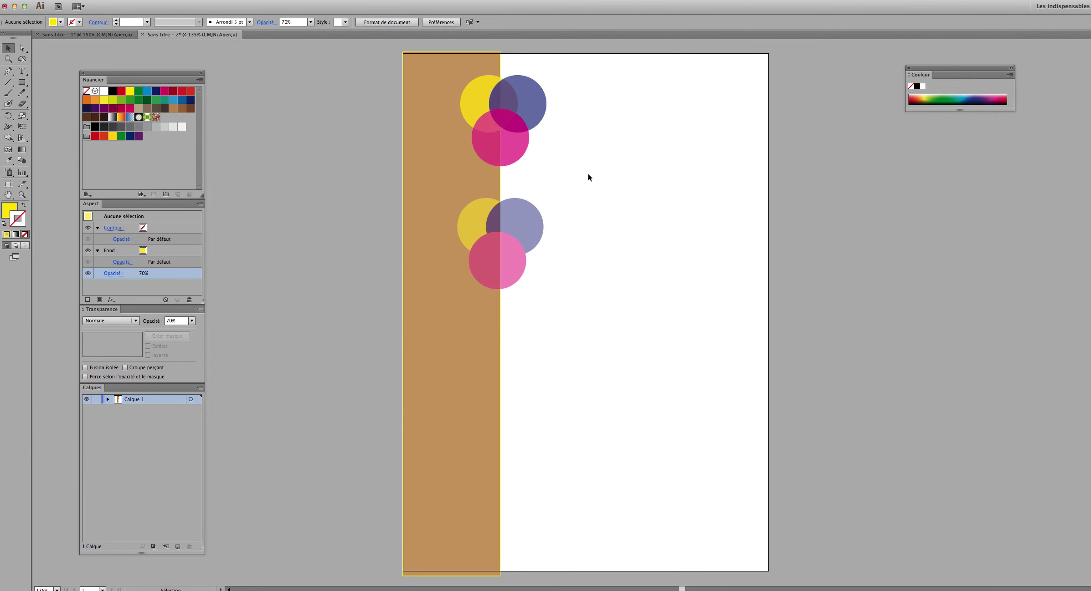
pyautogui.click(518, 223)
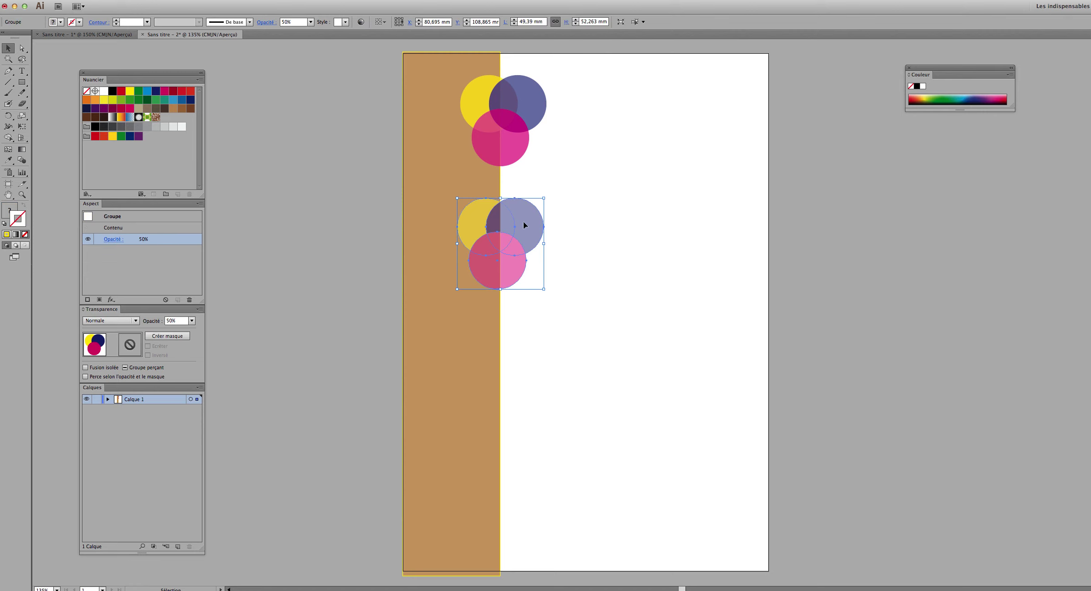
pyautogui.click(590, 234)
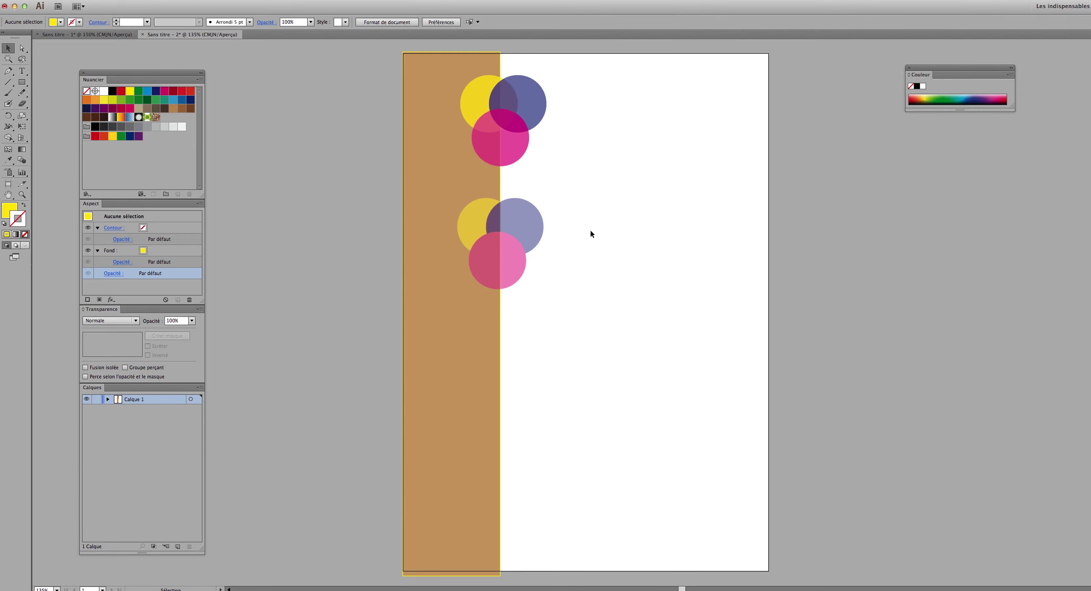
# Create a new layer above Calque 1.
pyautogui.click(518, 258)
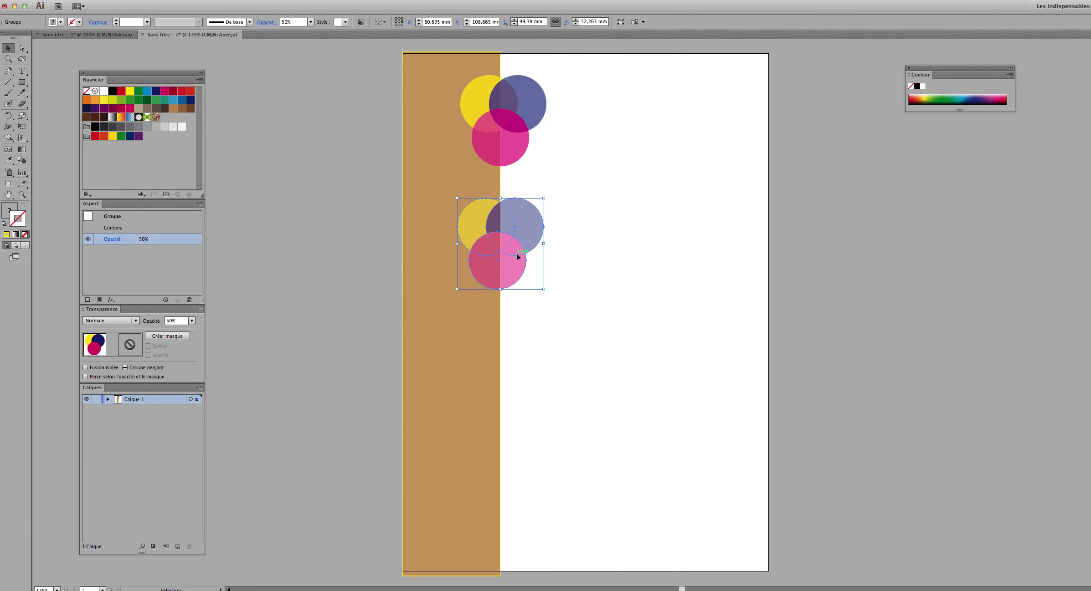
pyautogui.press('super')
pyautogui.click(135, 432)
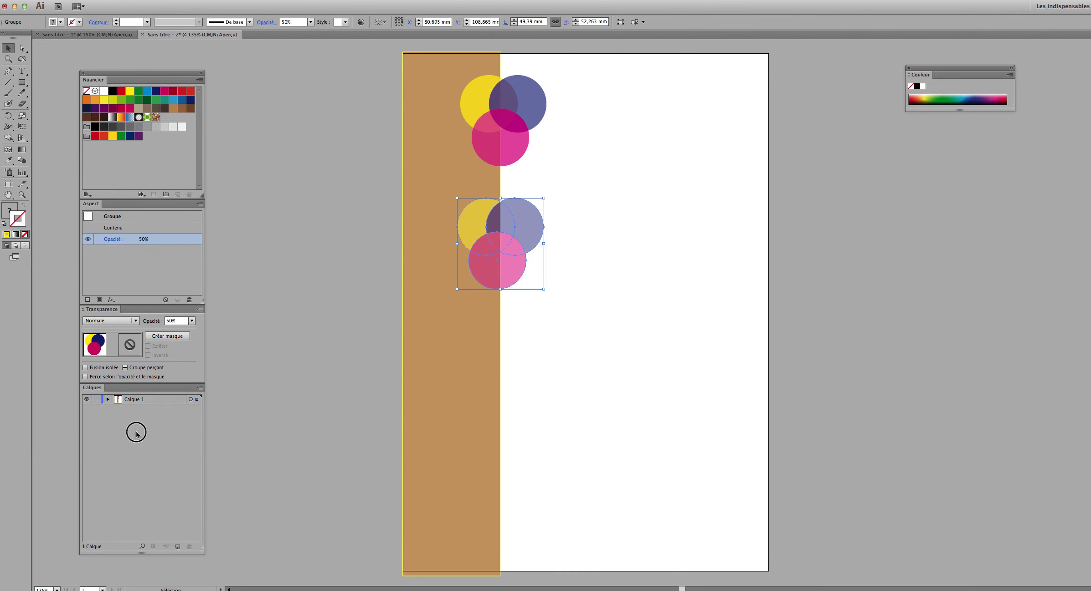
pyautogui.click(178, 546)
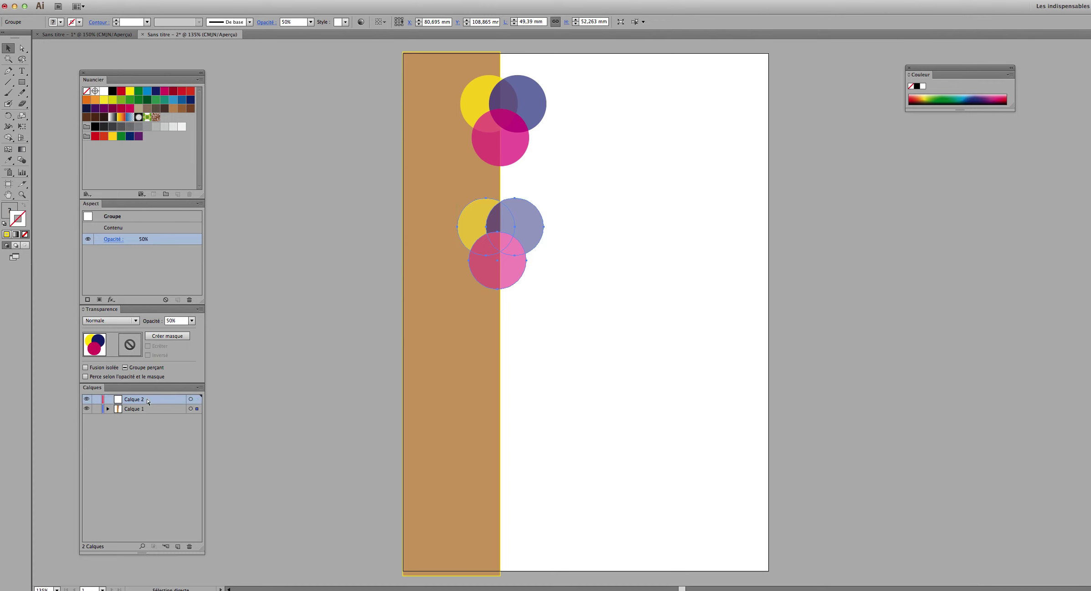
# Place a copy of the grouped circles on the white area below and to the right, at about X 140 mm, Y 171 mm.
pyautogui.press('super+f')
pyautogui.moveTo(521, 255); pyautogui.dragTo(625, 363)
pyautogui.click(632, 280)
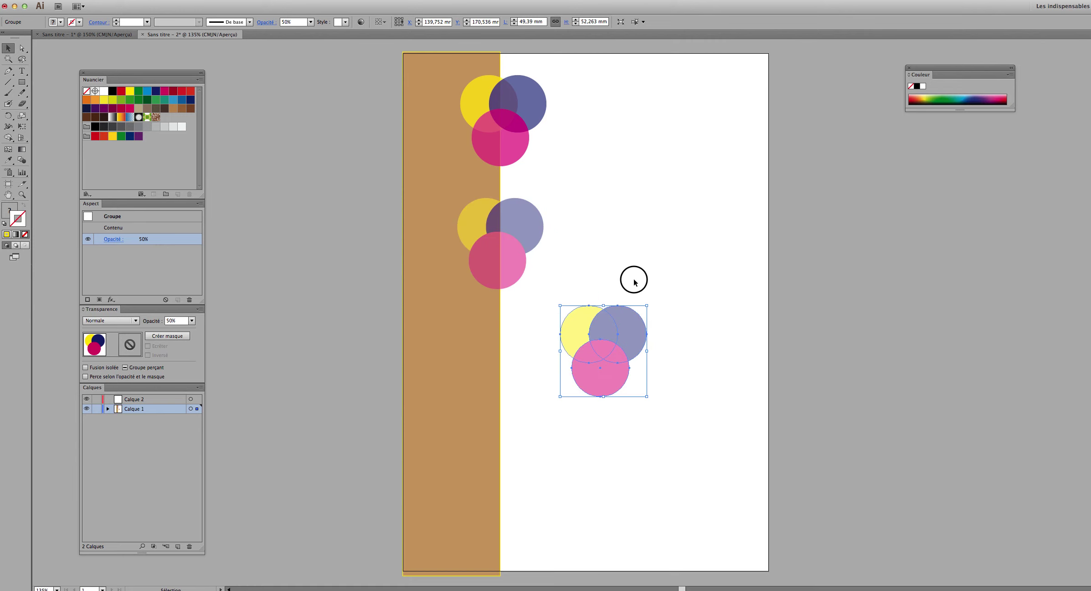
# Ungroup the copied circles on the white area and deselect them.
pyautogui.click(623, 307)
pyautogui.press('super')
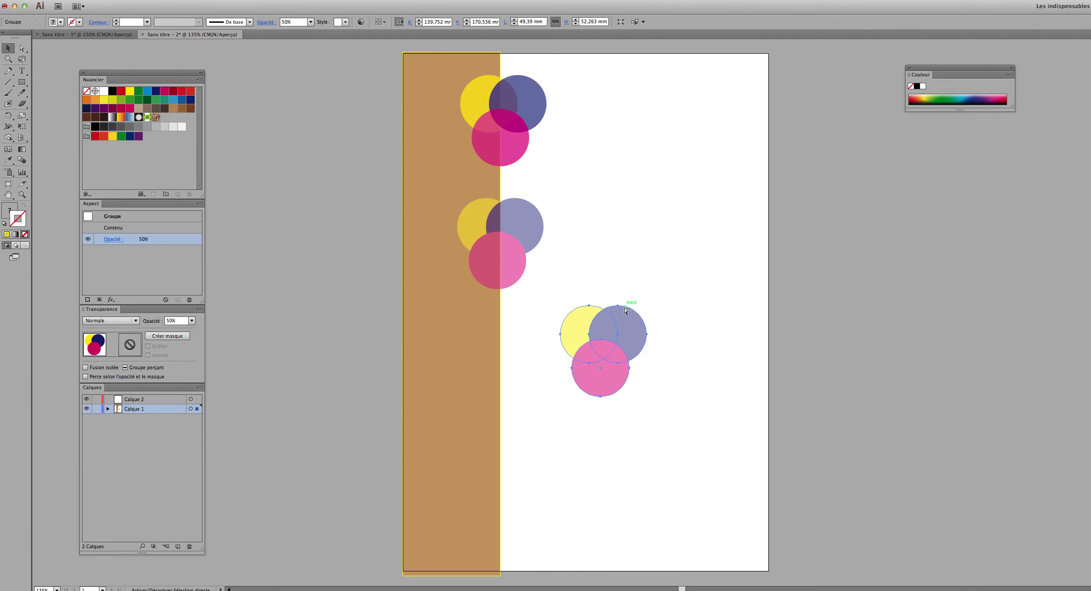
pyautogui.press('super+shift+g')
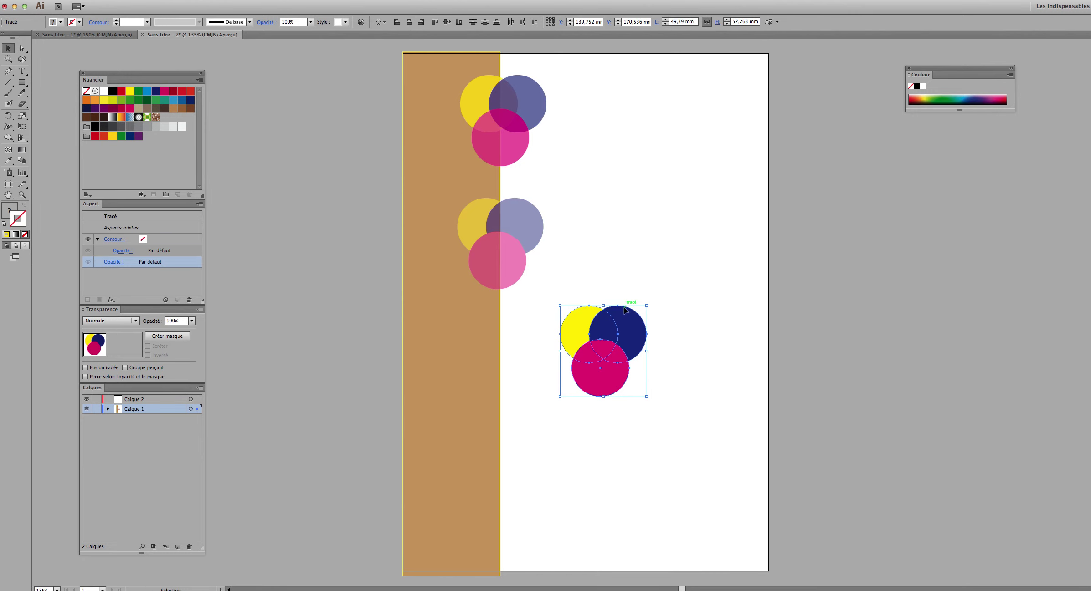
pyautogui.click(598, 286)
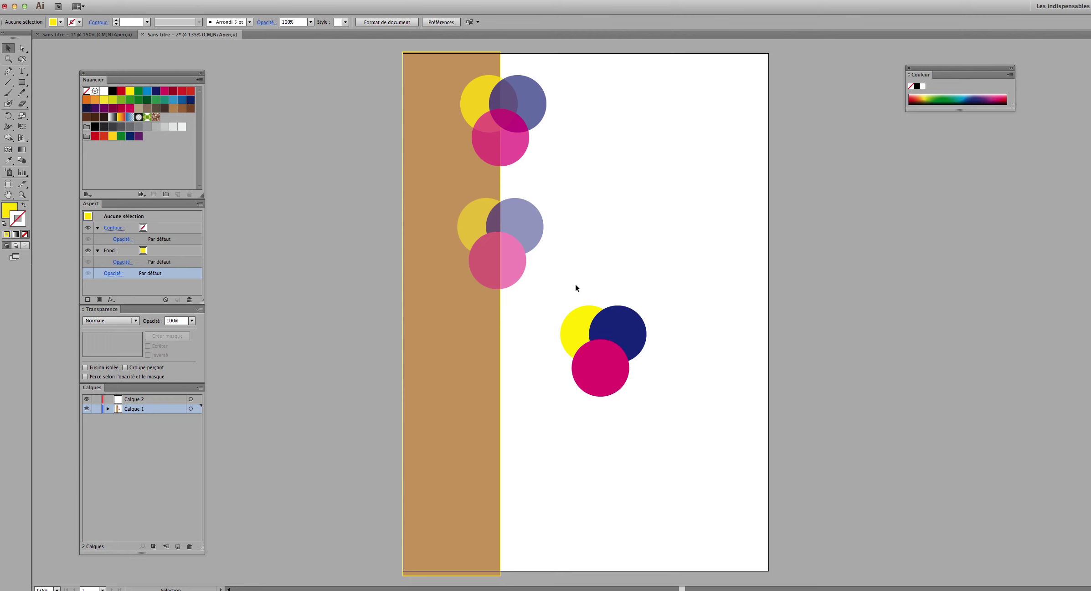
# Check that the yellow, blue and magenta circles on the white area can be selected separately.
pyautogui.click(578, 317)
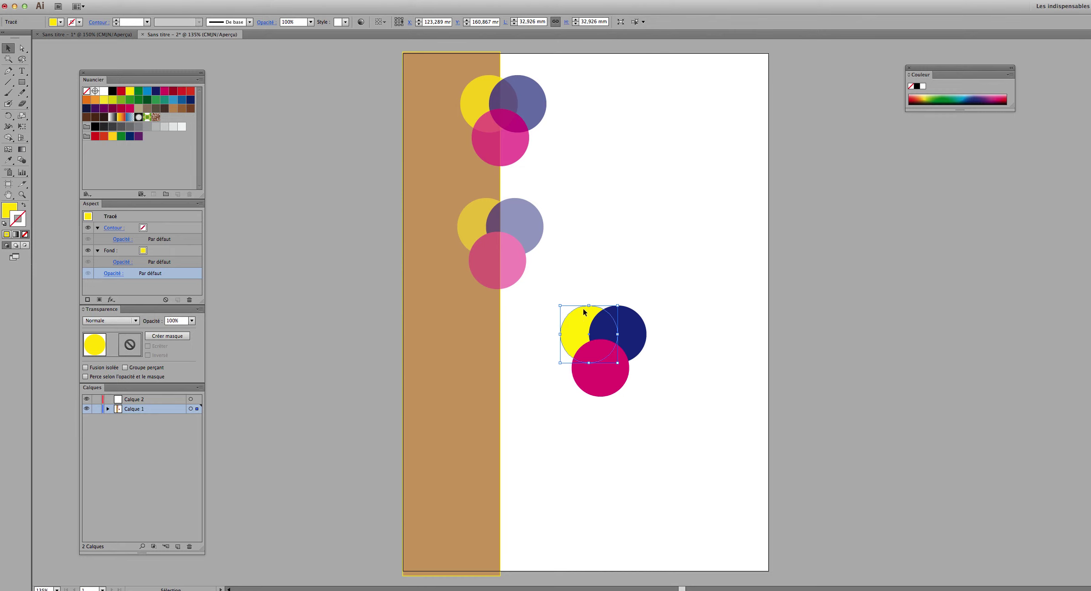
pyautogui.click(586, 294)
pyautogui.moveTo(550, 294); pyautogui.dragTo(649, 397)
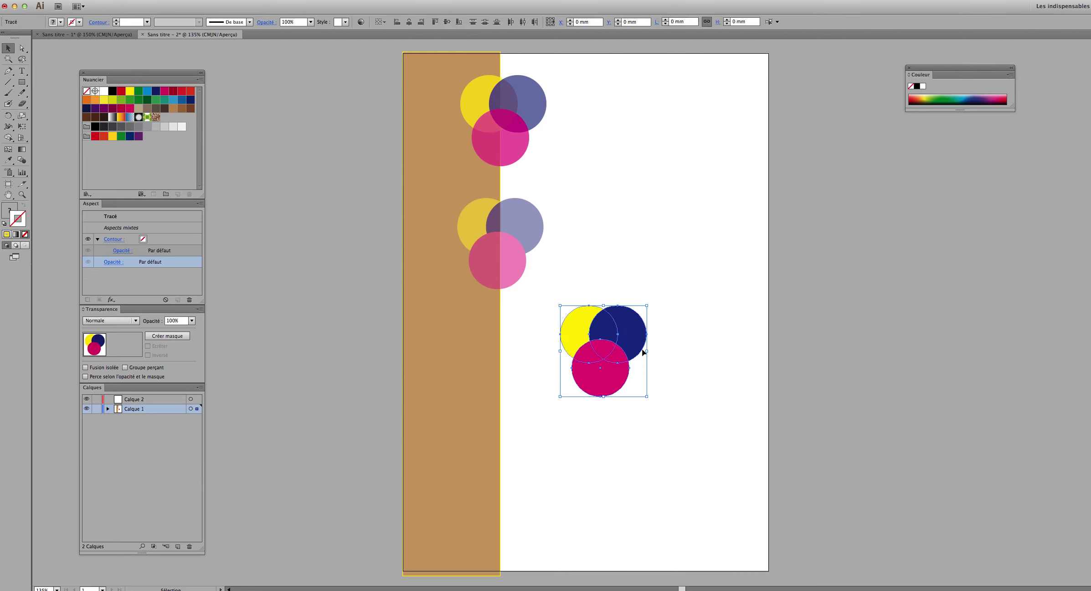
pyautogui.click(647, 324)
pyautogui.click(630, 334)
pyautogui.click(574, 319)
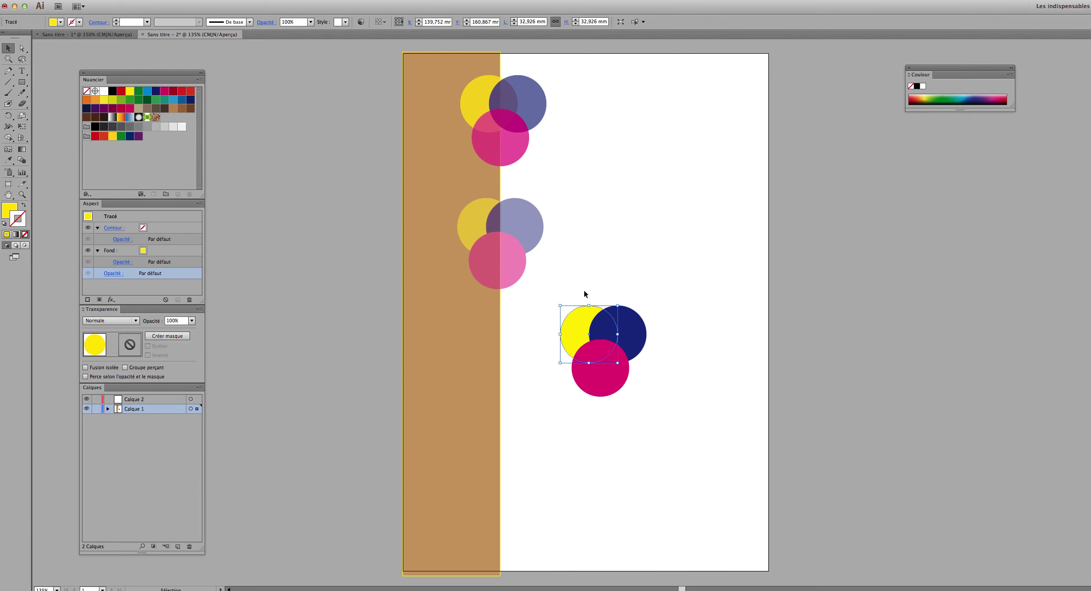
pyautogui.click(583, 290)
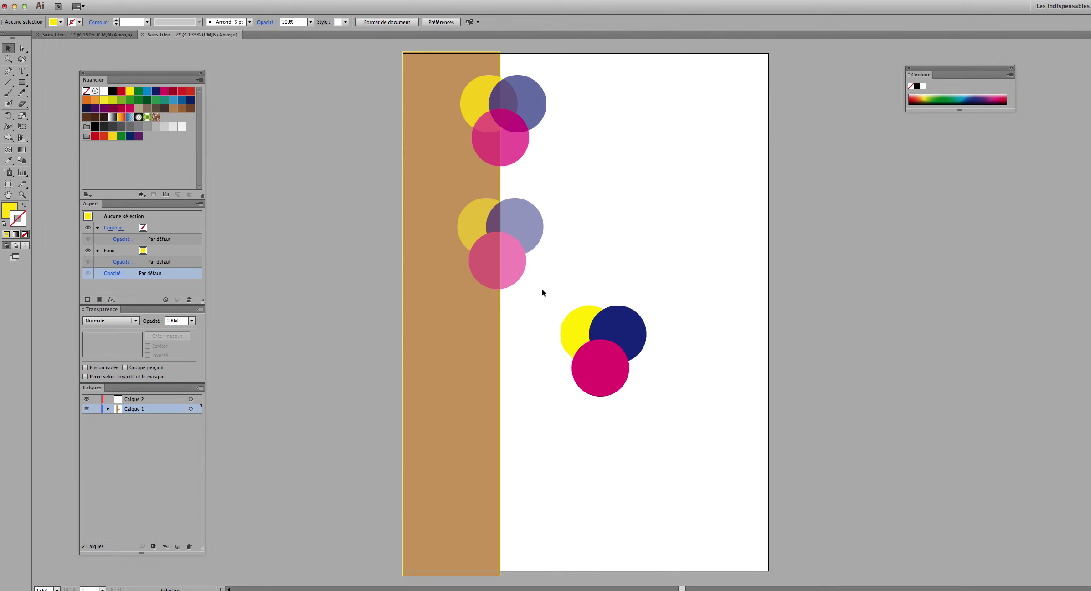
# Transfer the three ungrouped circles from Calque 1 to Calque 2 and deselect them.
pyautogui.moveTo(540, 304); pyautogui.dragTo(682, 382)
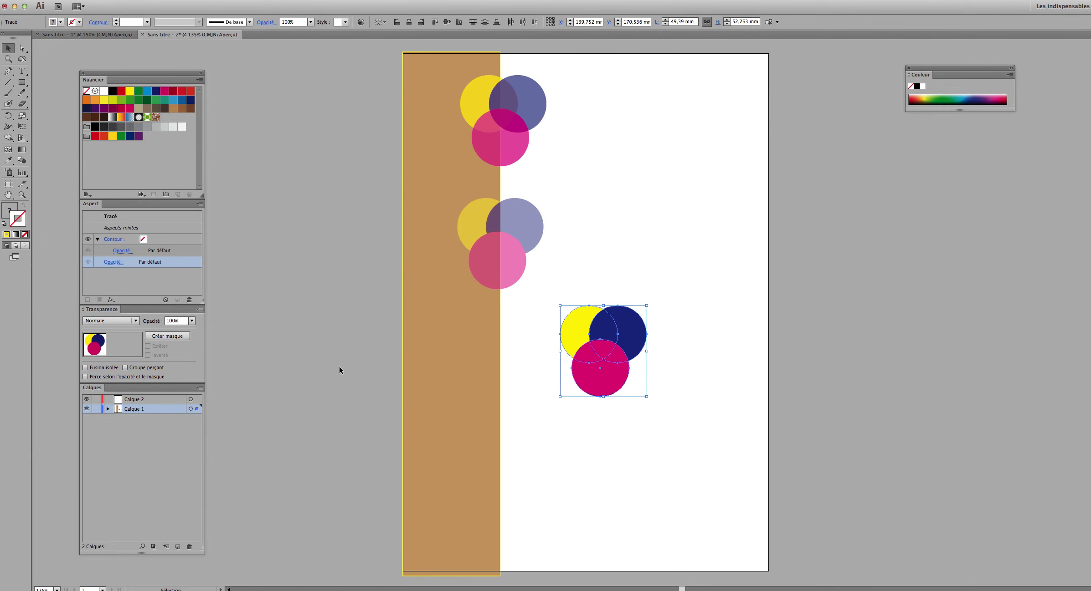
pyautogui.moveTo(198, 409); pyautogui.dragTo(201, 401)
pyautogui.click(623, 425)
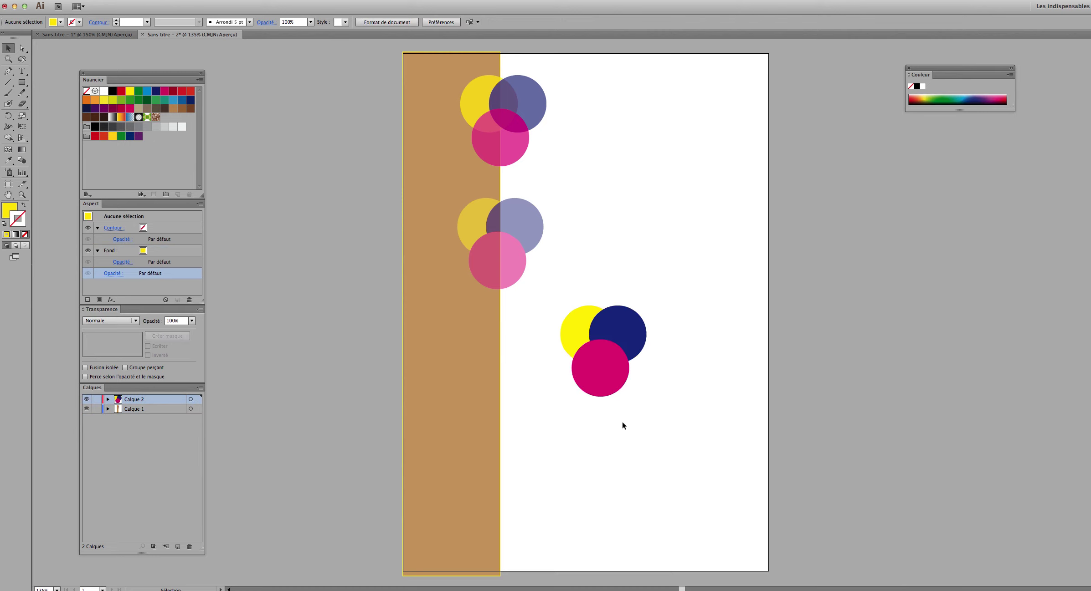
# Target the whole layer Calque 2, set its opacity to 50% and deselect.
pyautogui.click(191, 400)
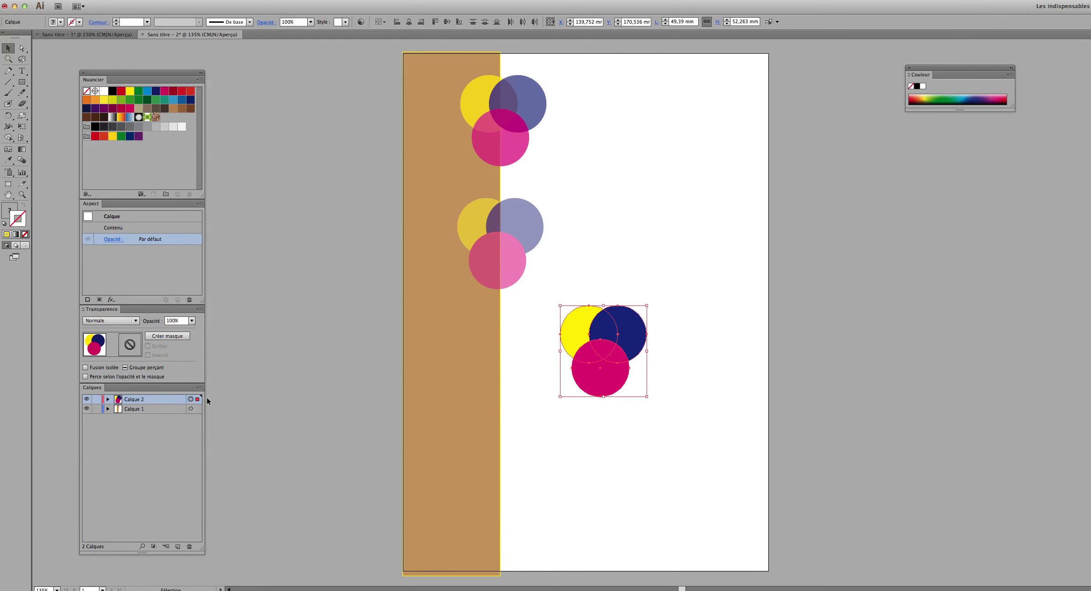
pyautogui.click(192, 321)
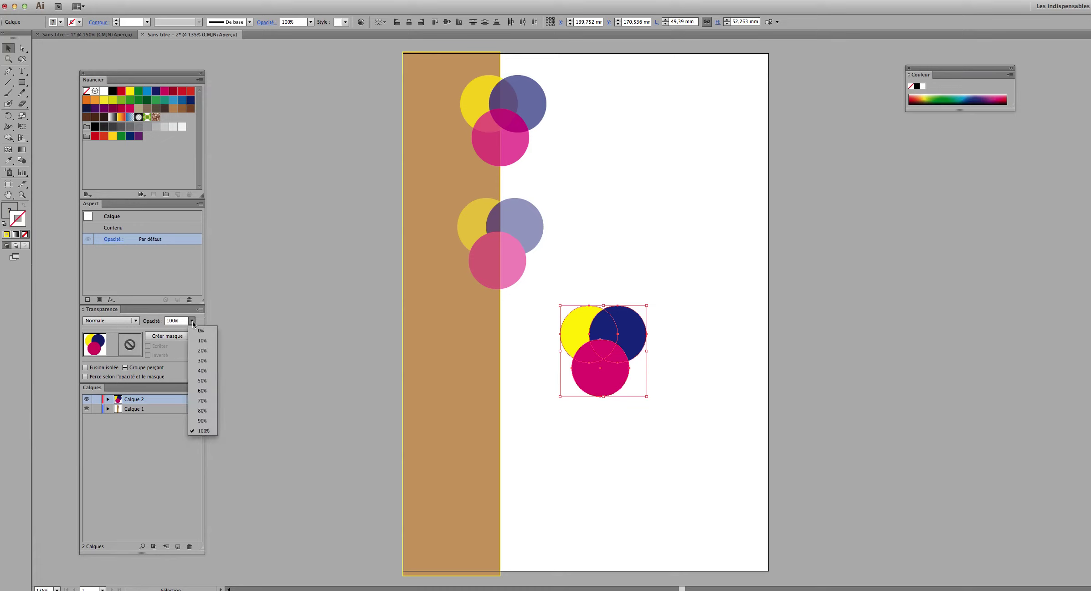
pyautogui.click(202, 381)
pyautogui.click(606, 425)
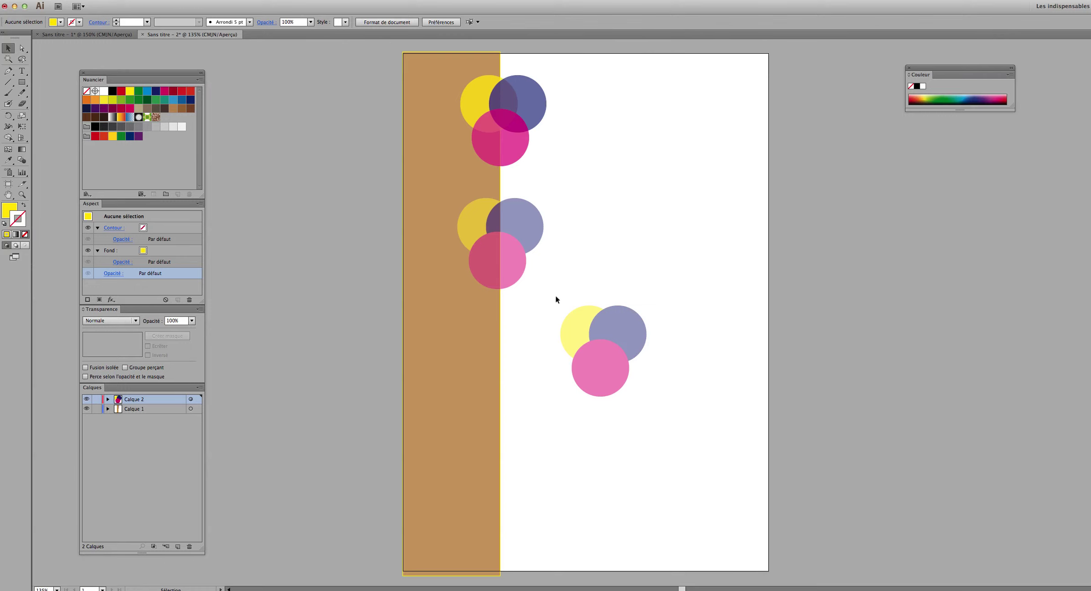
# Move Calque 2's three circles onto the brown rectangle's right edge below the other trios, at about X 81 mm, Y 179 mm.
pyautogui.moveTo(555, 297); pyautogui.dragTo(658, 387)
pyautogui.moveTo(607, 342); pyautogui.dragTo(527, 351)
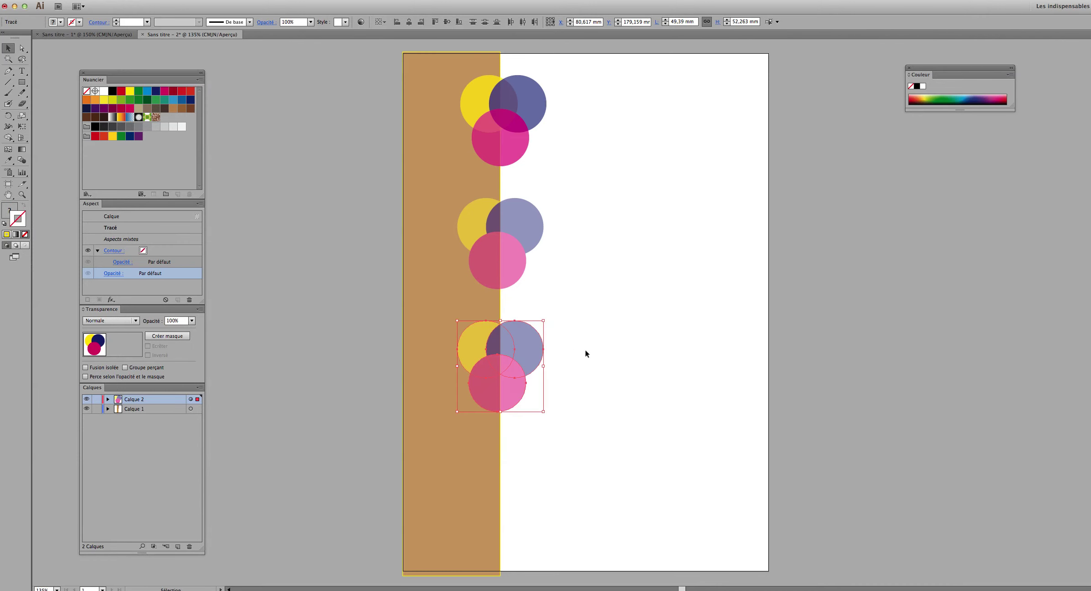
pyautogui.click(584, 350)
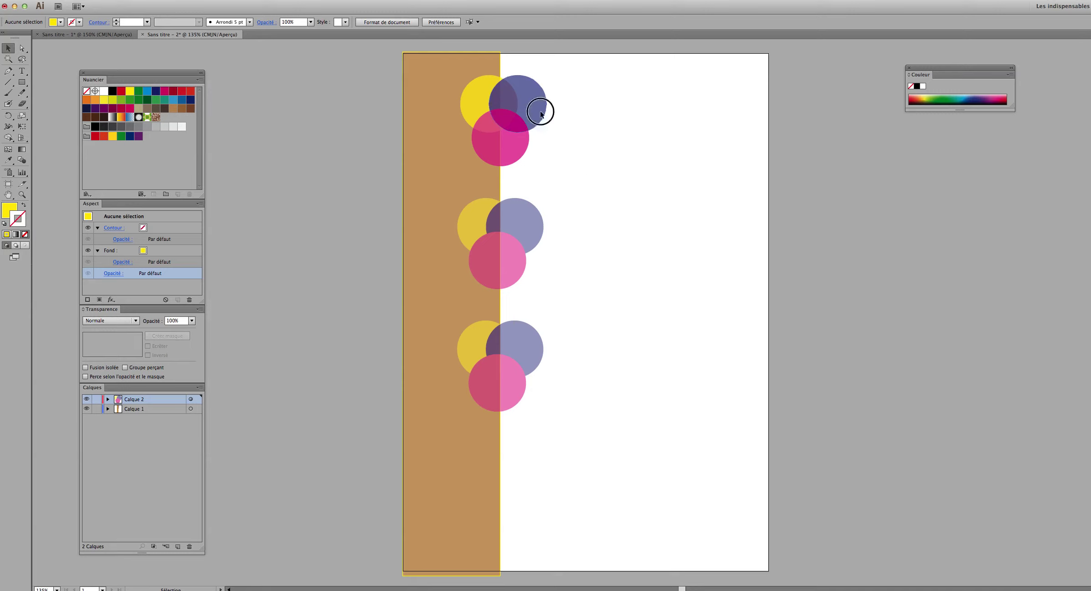
# Compare the opacity settings shown for the top trio's separate circles, the middle group and the bottom trio's blue circle.
pyautogui.click(478, 98)
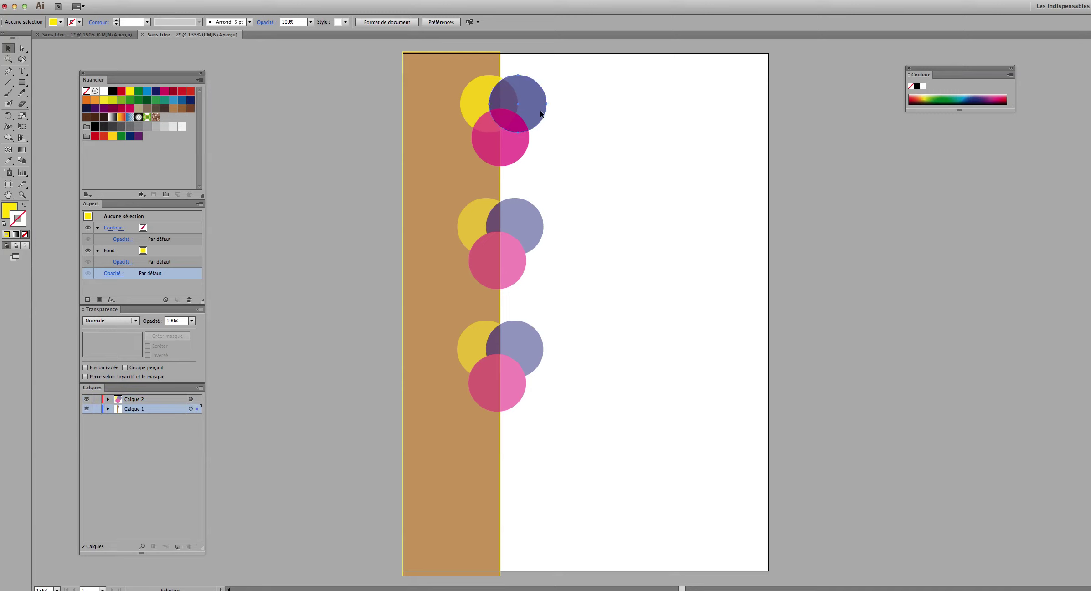
pyautogui.click(510, 142)
pyautogui.click(524, 207)
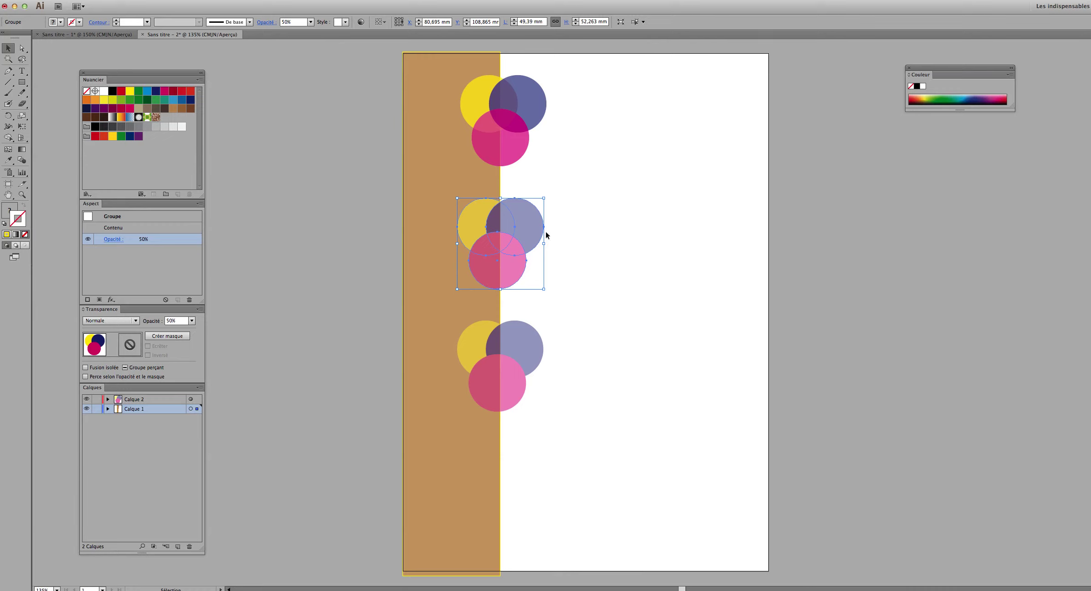
pyautogui.click(602, 333)
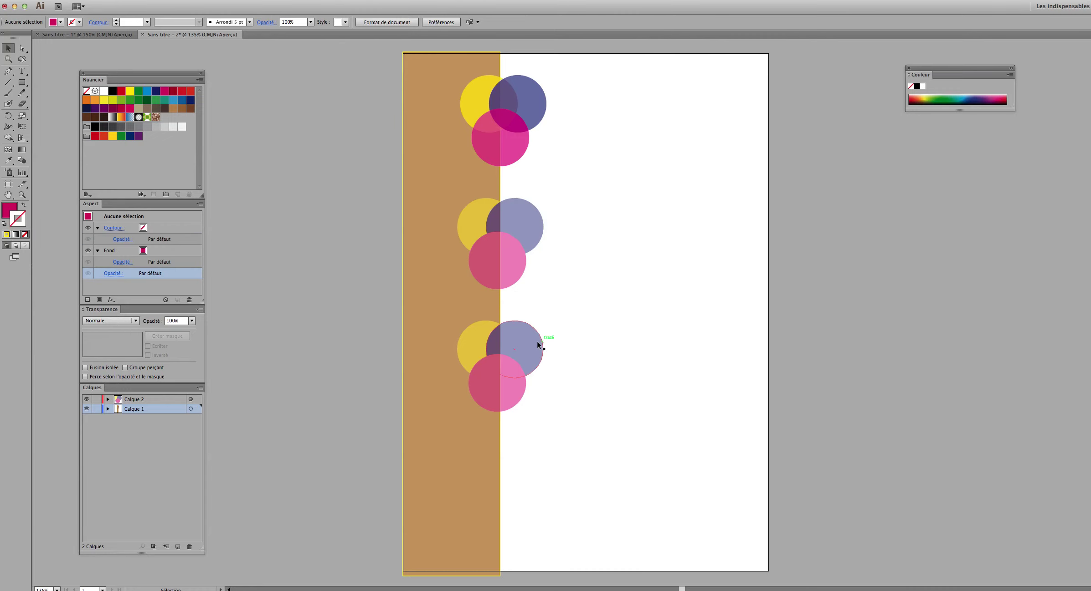
pyautogui.click(531, 340)
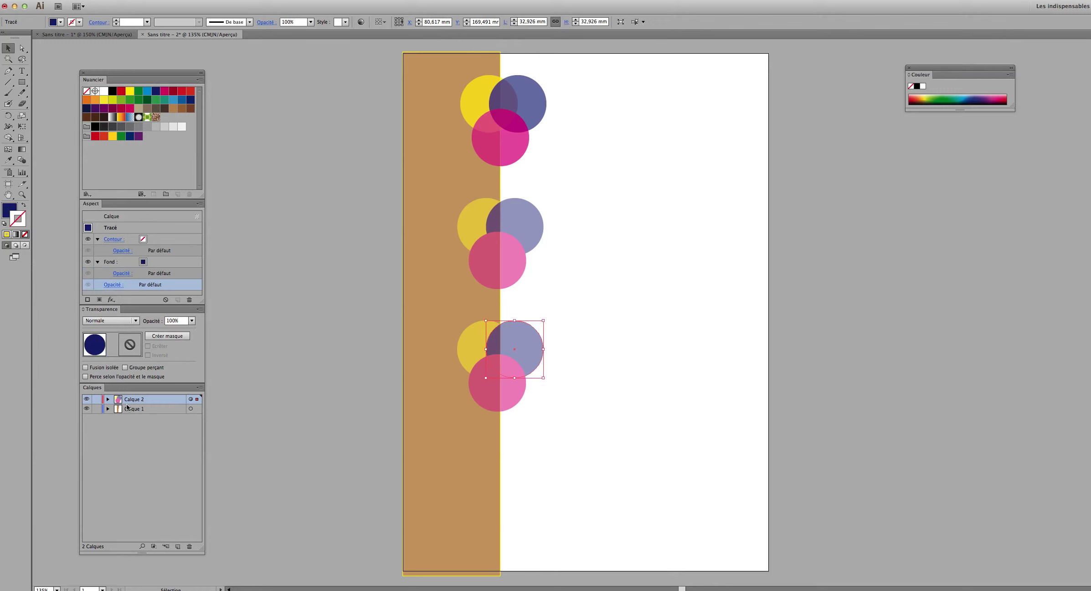
pyautogui.click(621, 339)
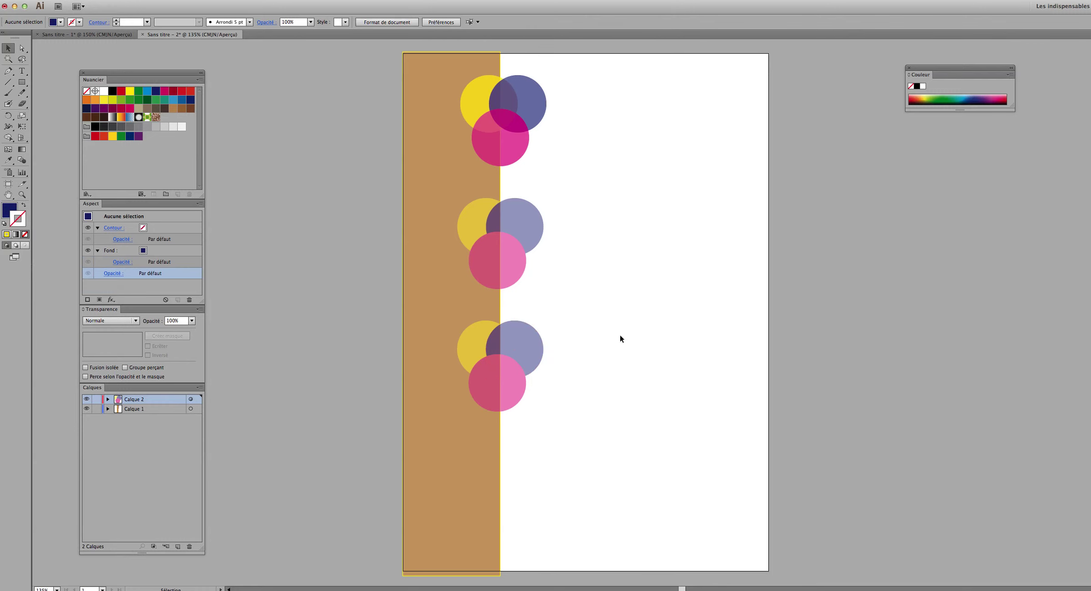
# Inspect the bottom trio's blue circle's appearance attributes, including its fill opacity, and deselect it.
pyautogui.click(534, 349)
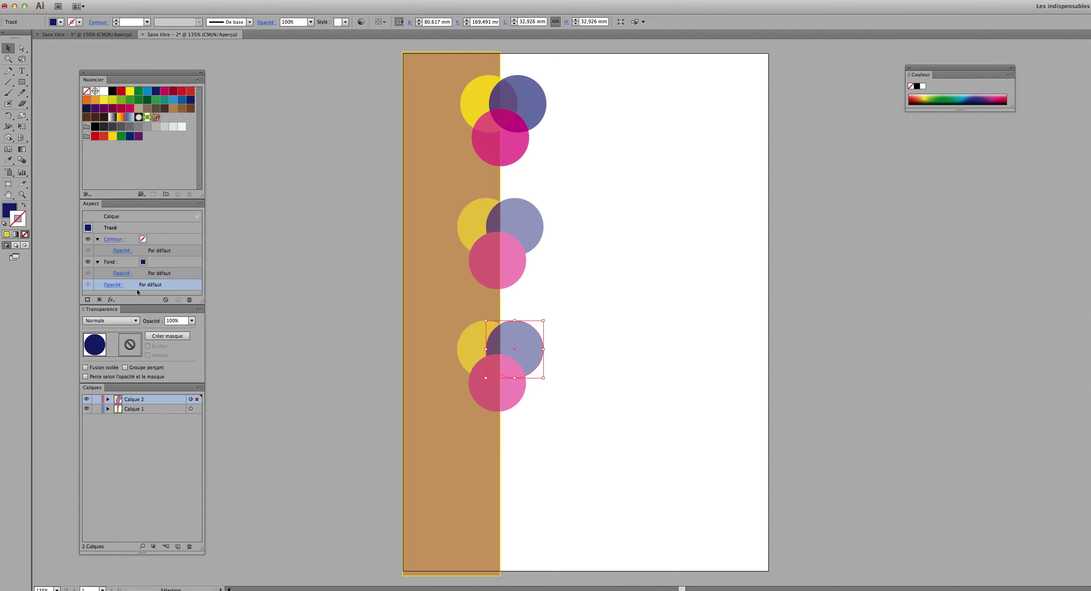
pyautogui.moveTo(201, 299); pyautogui.dragTo(204, 323)
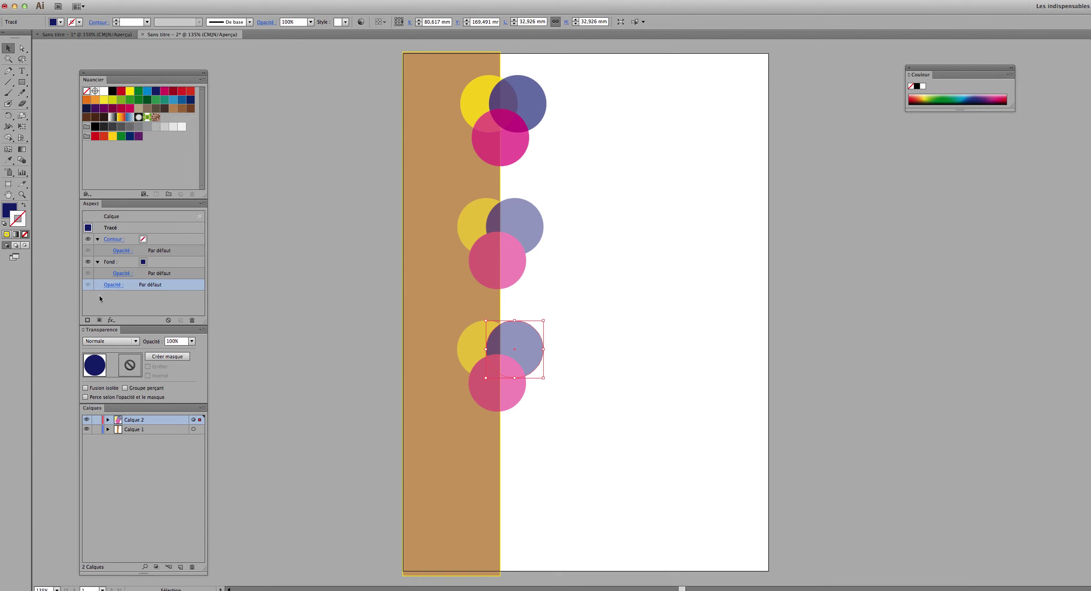
pyautogui.click(123, 274)
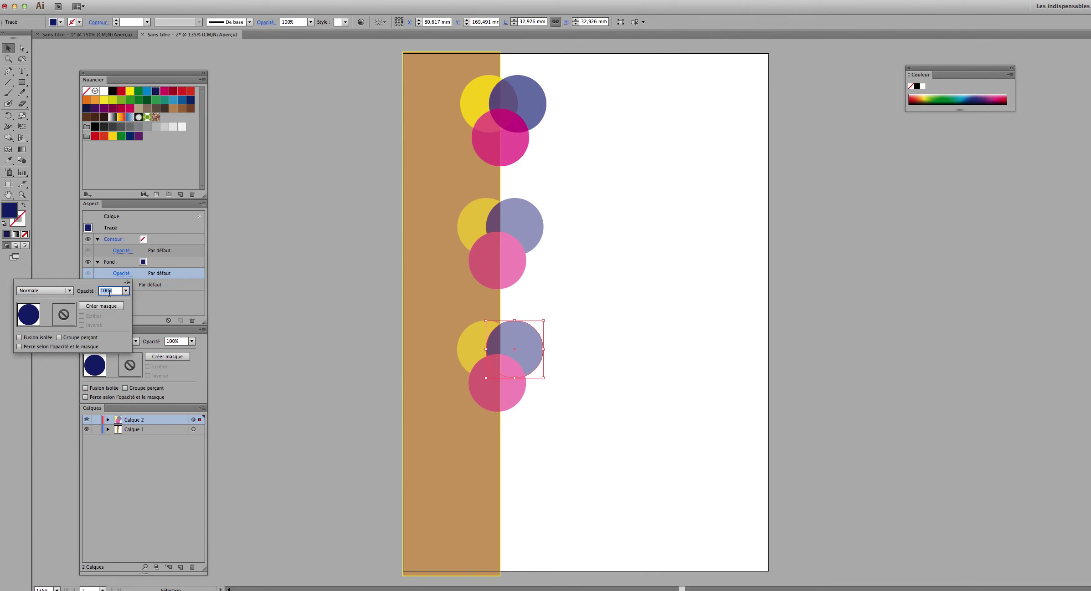
pyautogui.click(163, 298)
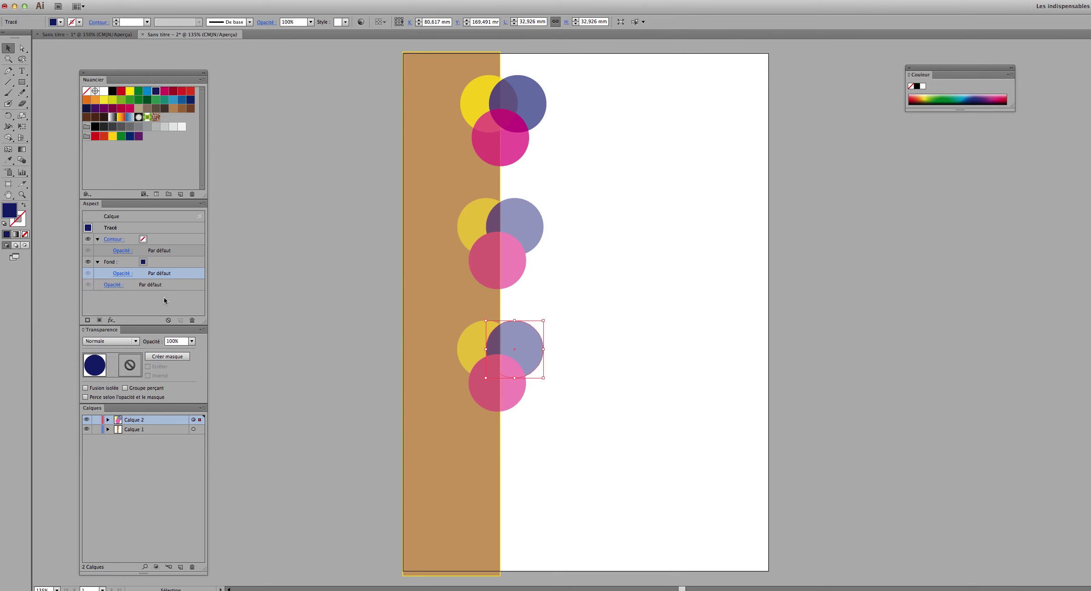
pyautogui.click(570, 331)
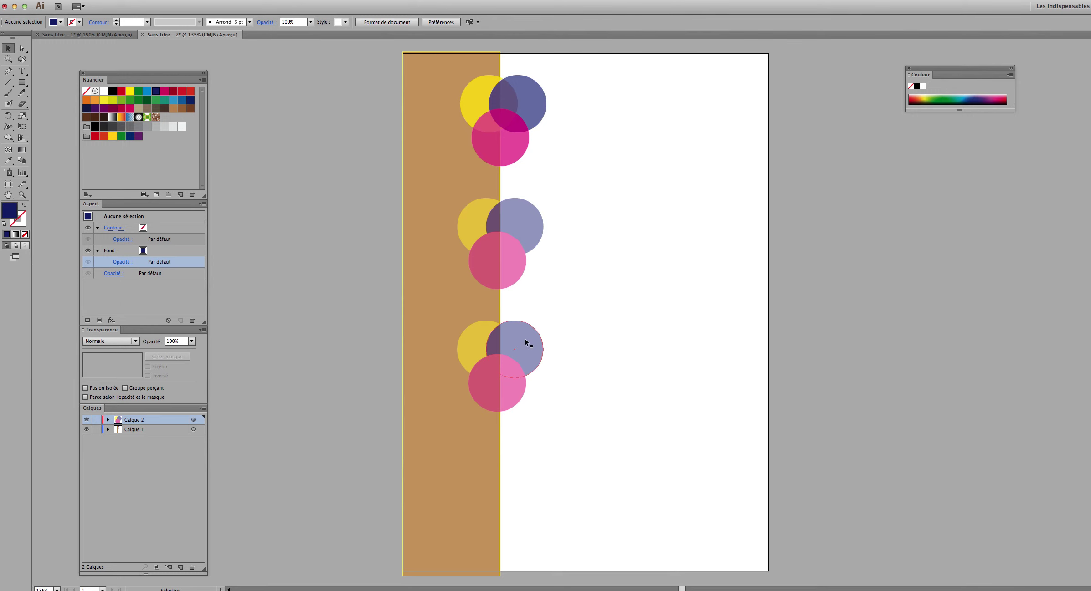
# Target the whole layer Calque 2 to examine the opacity applied at layer level, and deselect it.
pyautogui.click(193, 420)
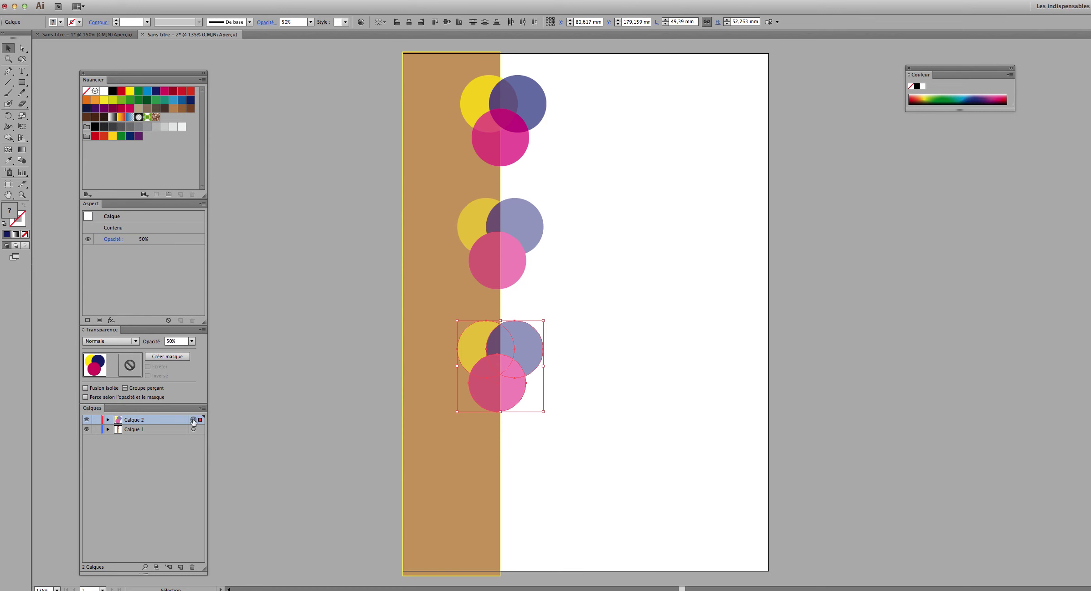
pyautogui.click(344, 406)
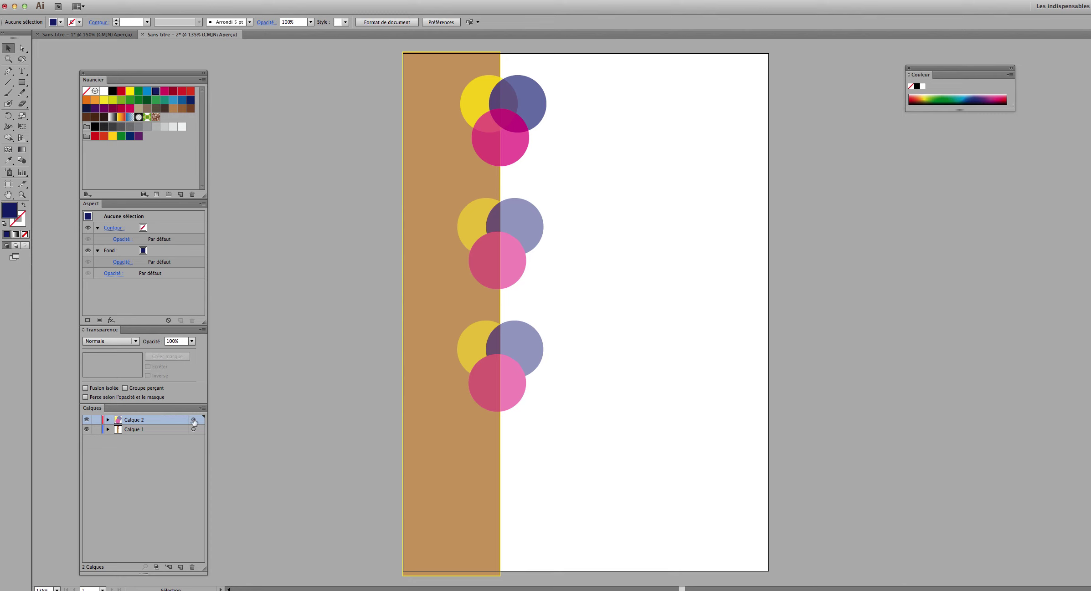
pyautogui.click(194, 420)
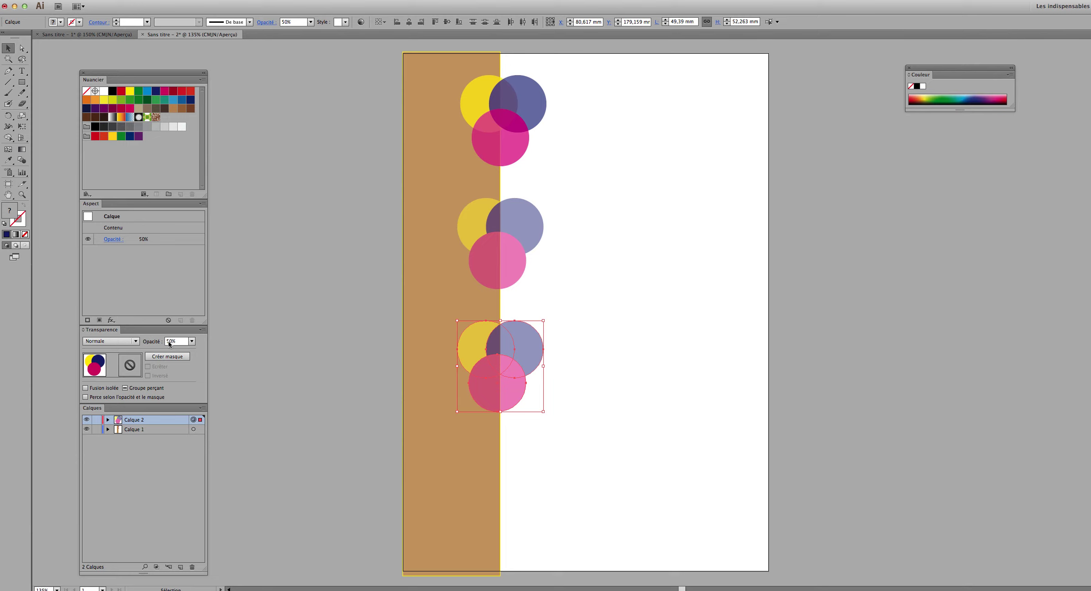
pyautogui.click(537, 287)
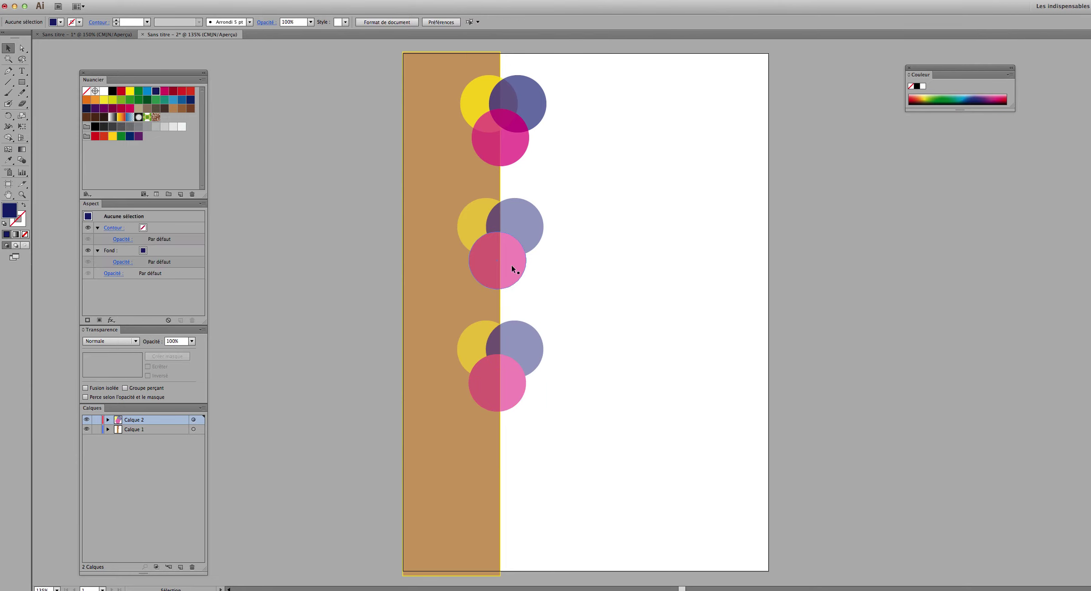
# Isolate the middle group, cut its magenta circle and exit isolation mode completely.
pyautogui.click(511, 265)
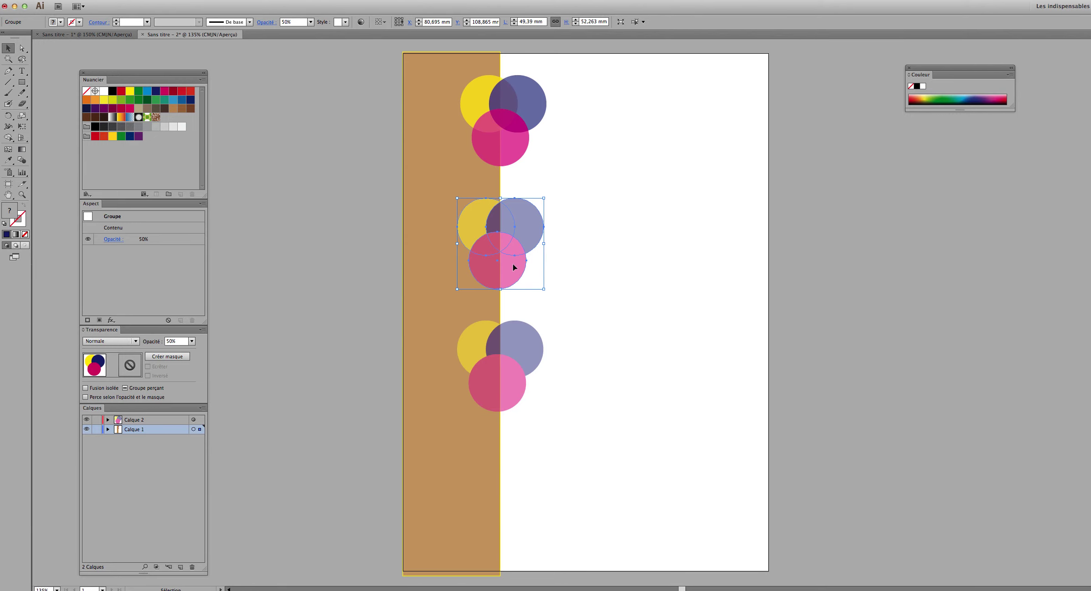
pyautogui.doubleClick(513, 267)
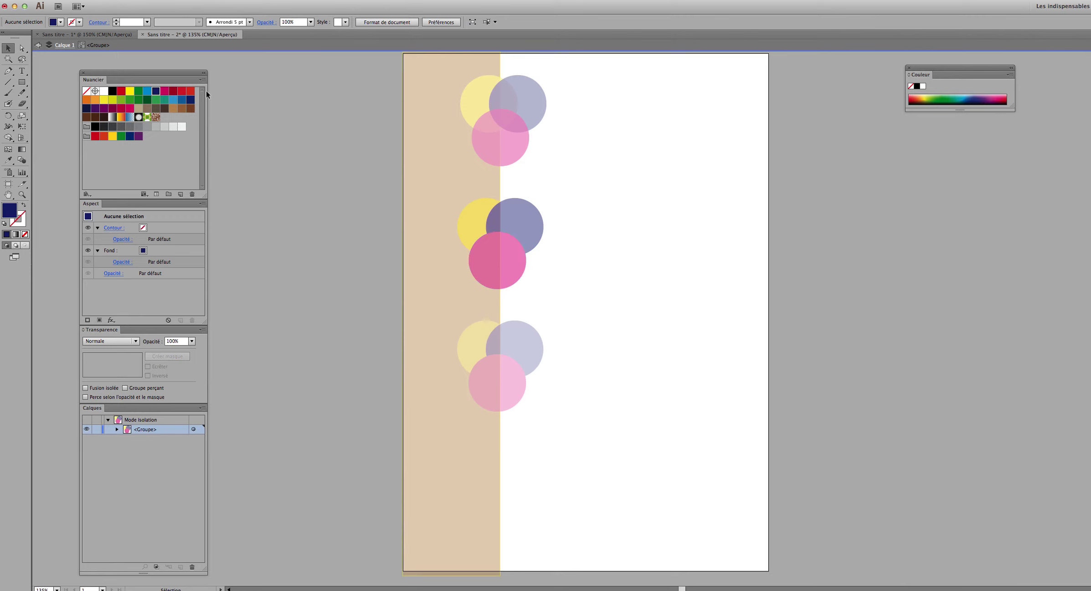
pyautogui.click(504, 275)
pyautogui.press('Delete')
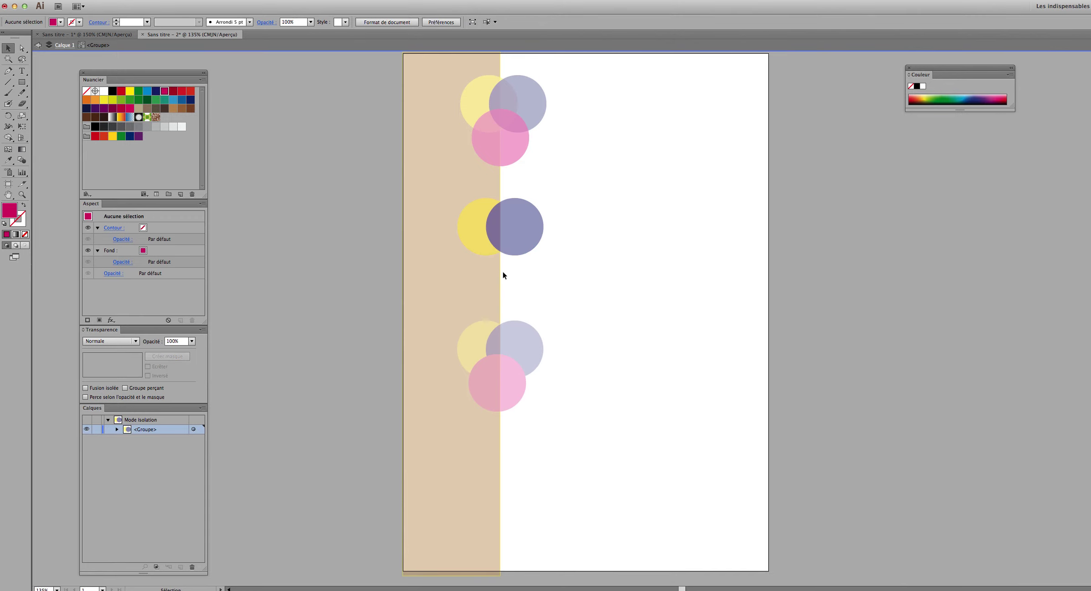
pyautogui.click(38, 45)
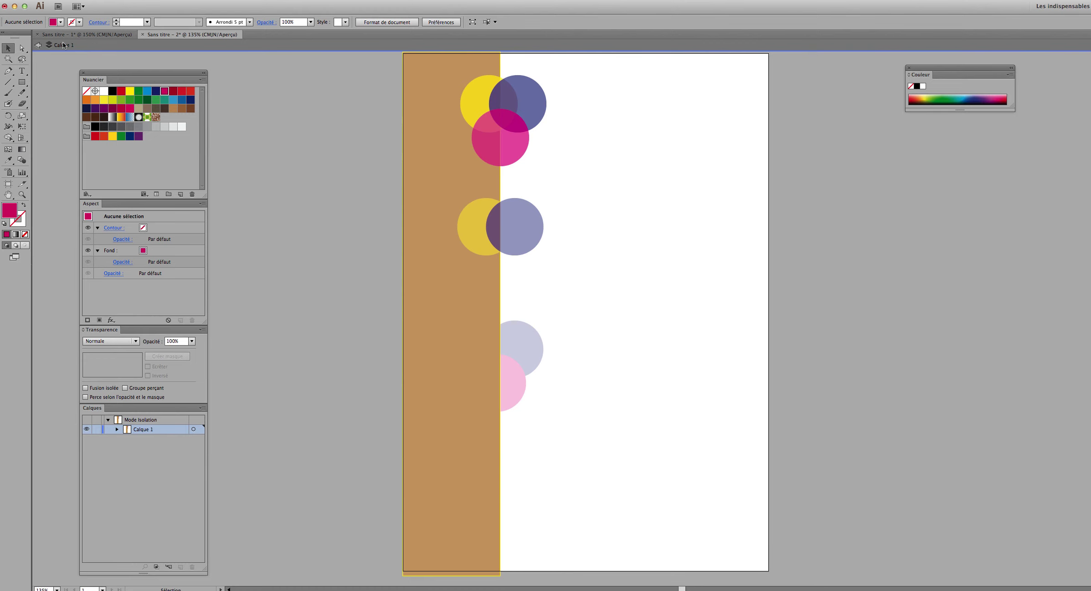
pyautogui.click(38, 45)
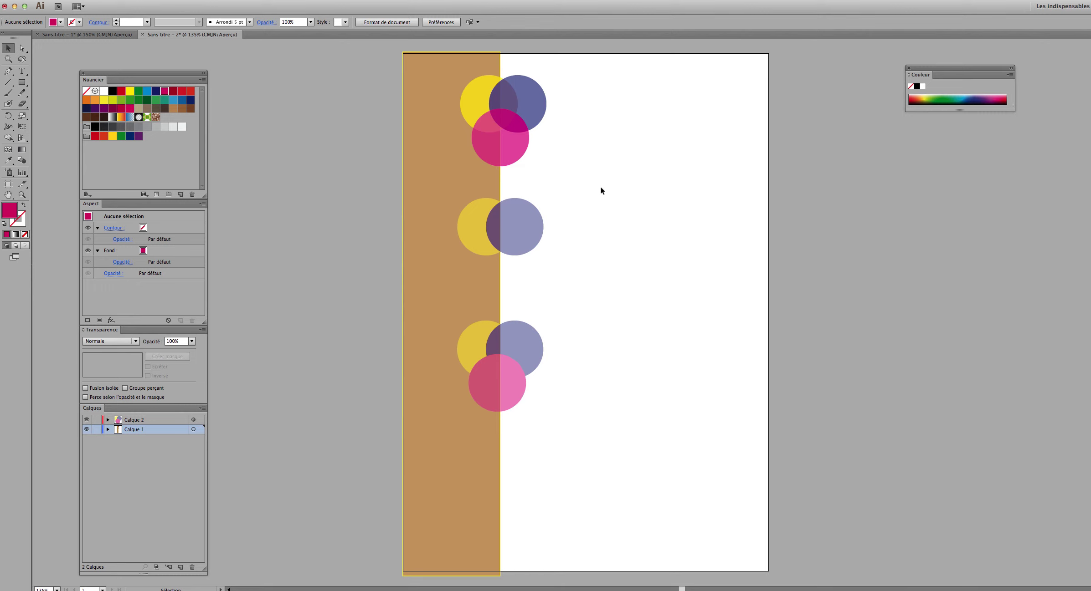
# Try the magenta circle outside the group by pasting it onto Calque 1 and moving it over the blue circle, and cut it again.
pyautogui.hotkey('ctrl', 'v')
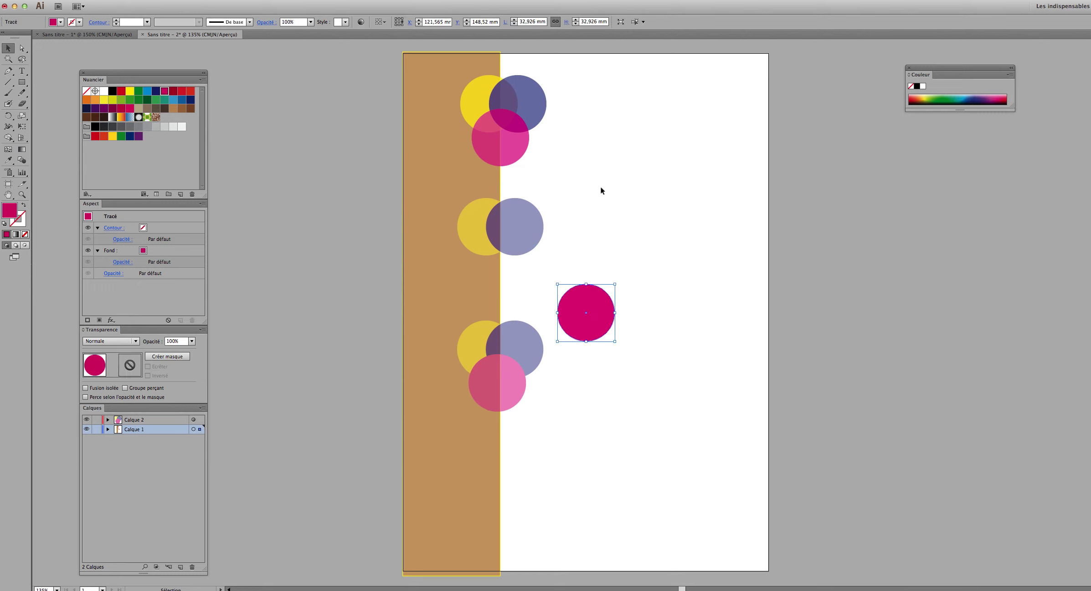
pyautogui.click(588, 251)
pyautogui.click(509, 227)
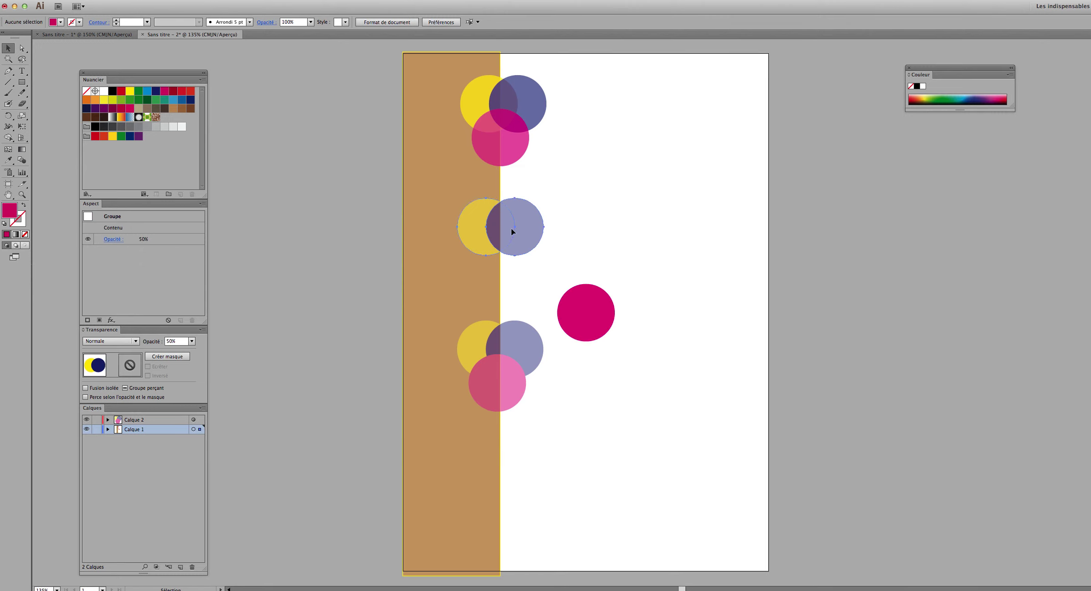
pyautogui.click(590, 293)
pyautogui.moveTo(552, 257); pyautogui.dragTo(534, 234)
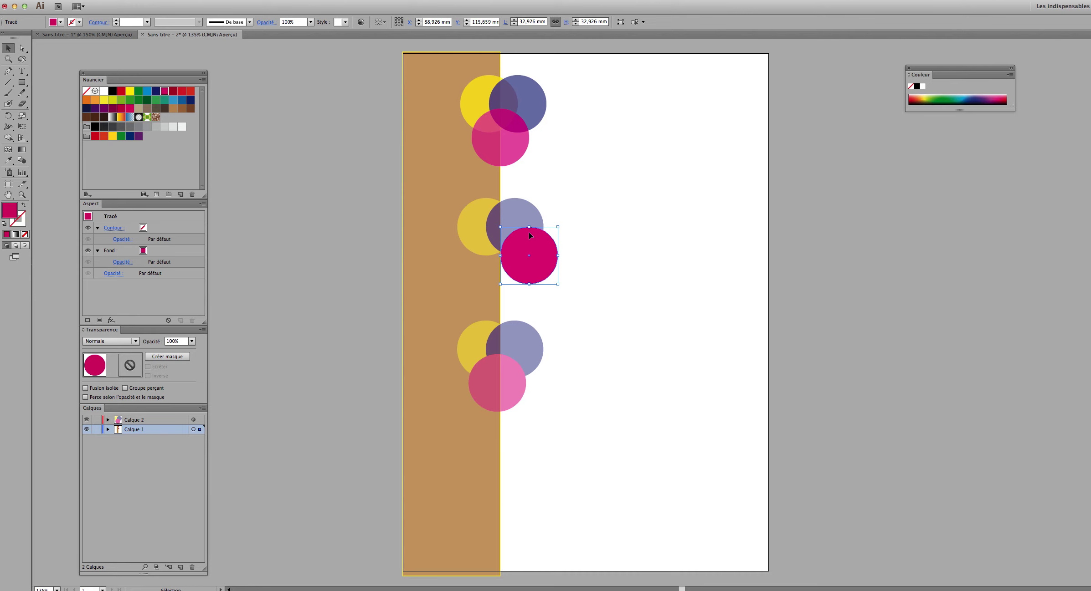
pyautogui.press('Delete')
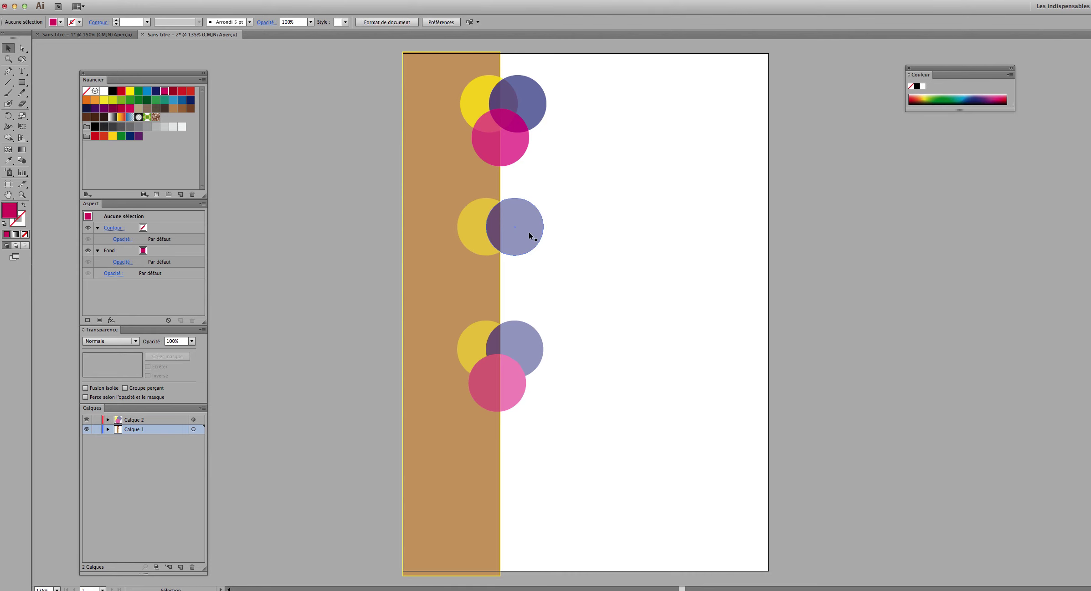
# Paste the magenta circle inside the isolated middle group, overlapping the yellow and blue circles from below, and exit isolation mode.
pyautogui.click(521, 232)
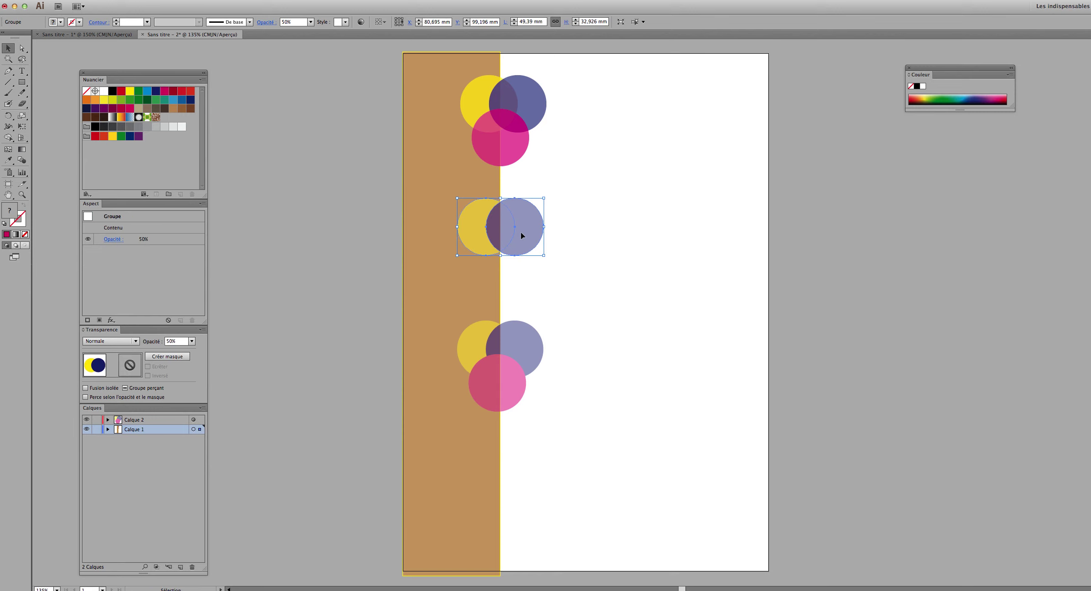
pyautogui.doubleClick(521, 224)
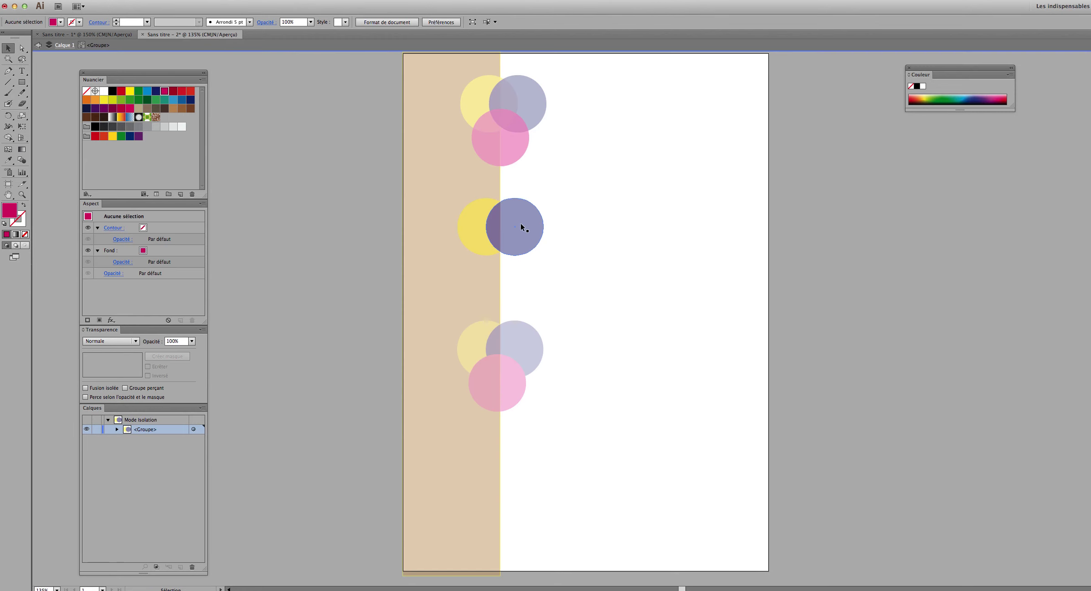
pyautogui.press('super')
pyautogui.press('super+v')
pyautogui.moveTo(592, 301); pyautogui.dragTo(506, 248)
pyautogui.click(611, 258)
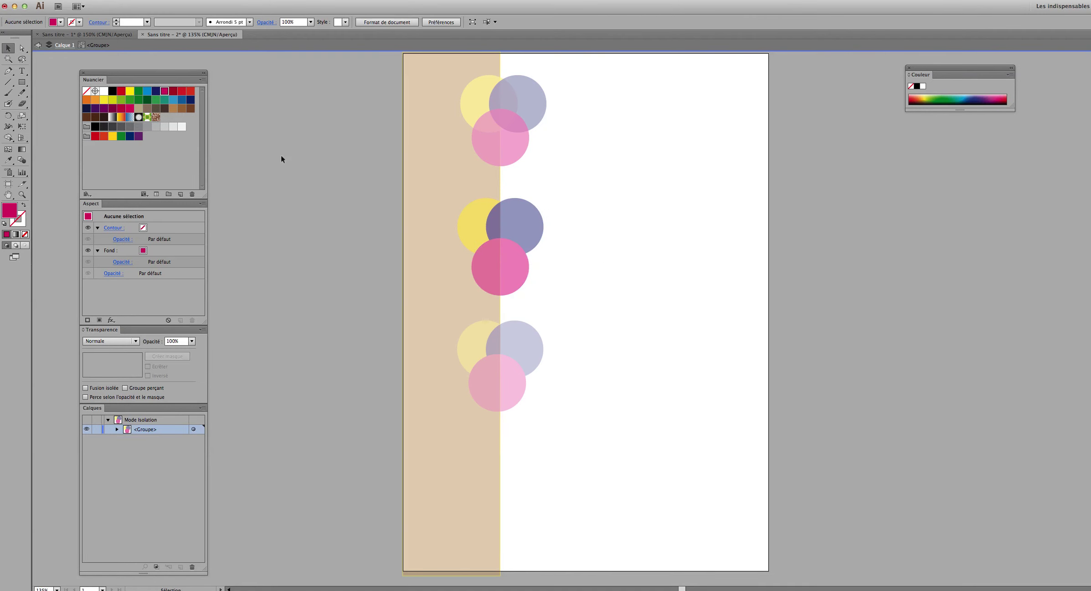
pyautogui.click(38, 45)
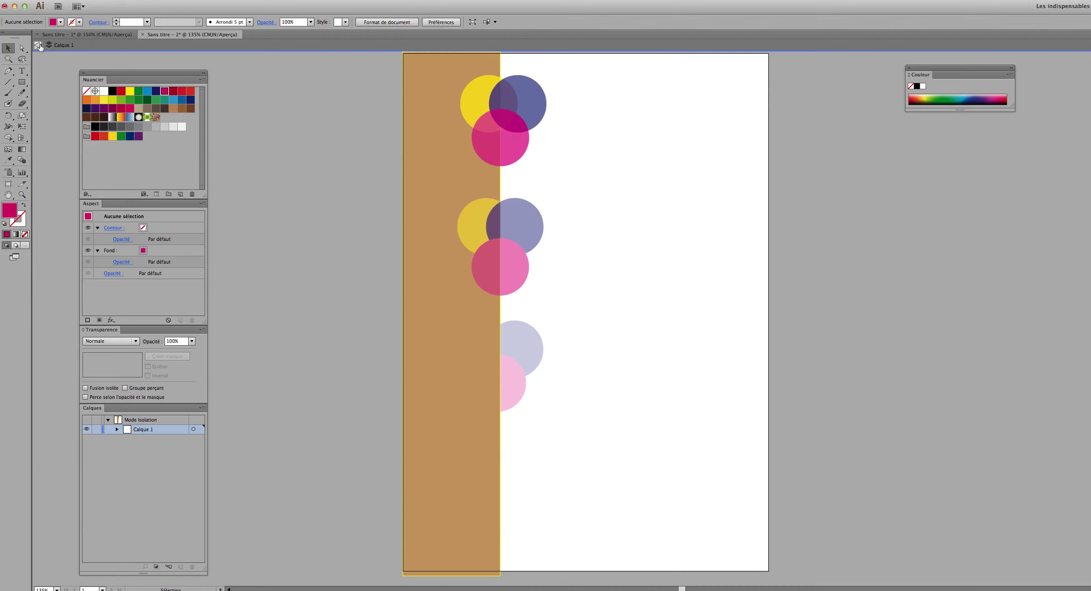
pyautogui.click(529, 223)
pyautogui.click(633, 237)
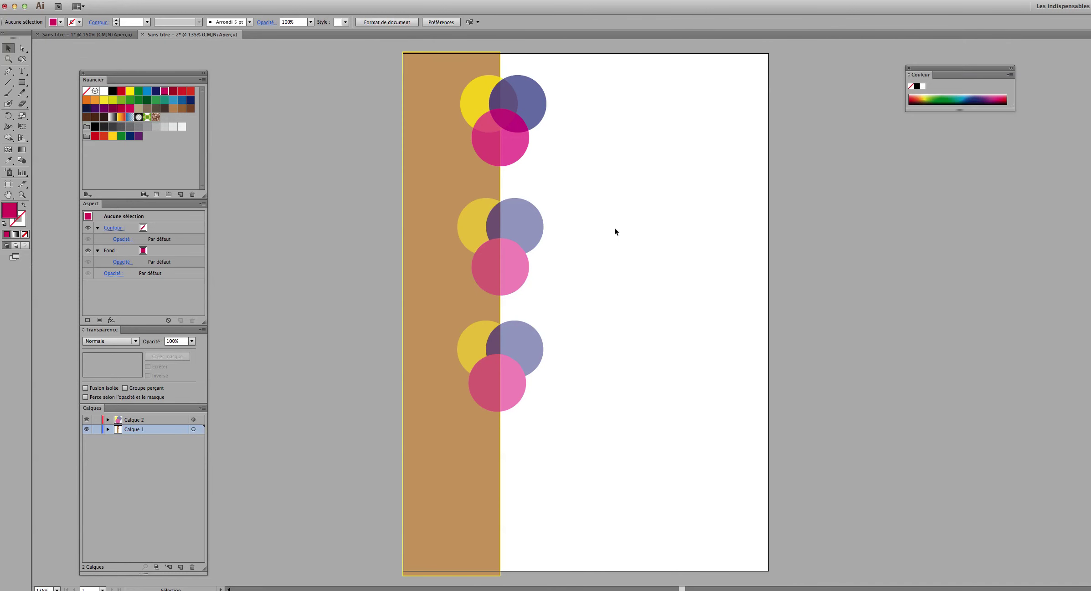